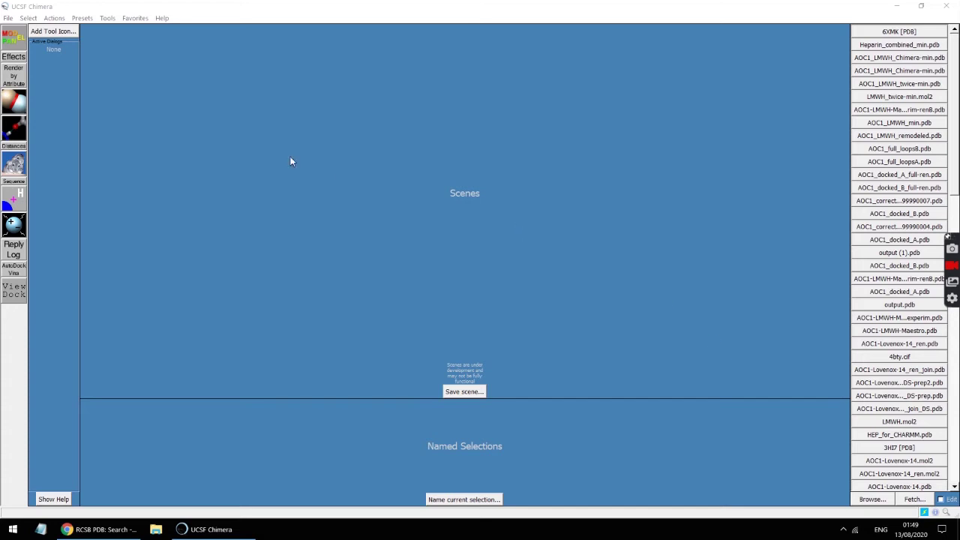
Open the File menu to reach its file operations, including Fetch by ID.
click(8, 18)
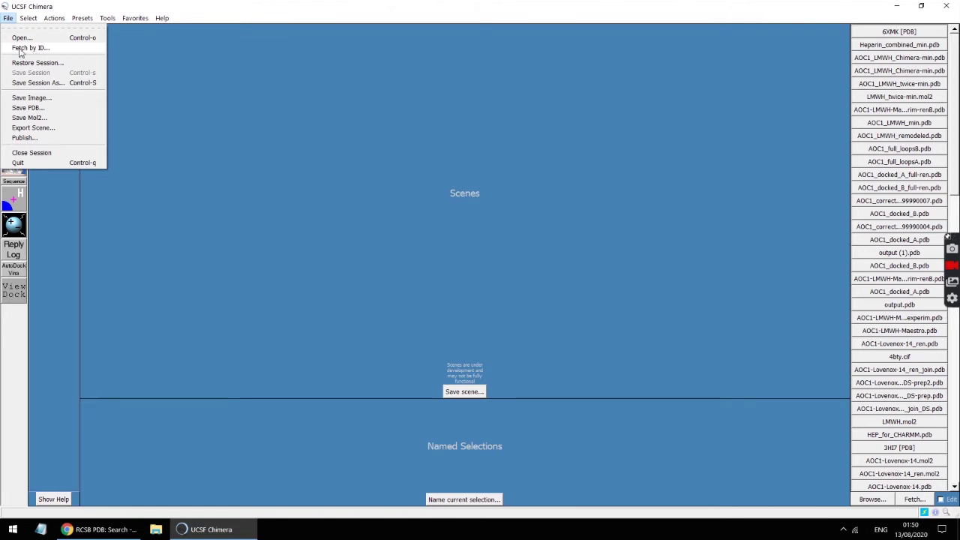
Start fetching PDB entry 6xmk by ID and move the fetch dialog aside.
click(21, 48)
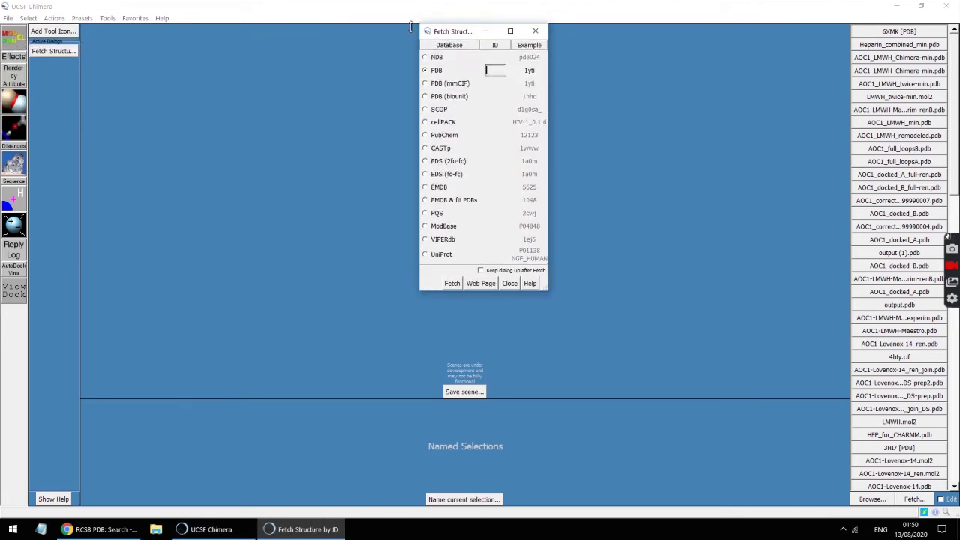
drag(463, 34, 166, 79)
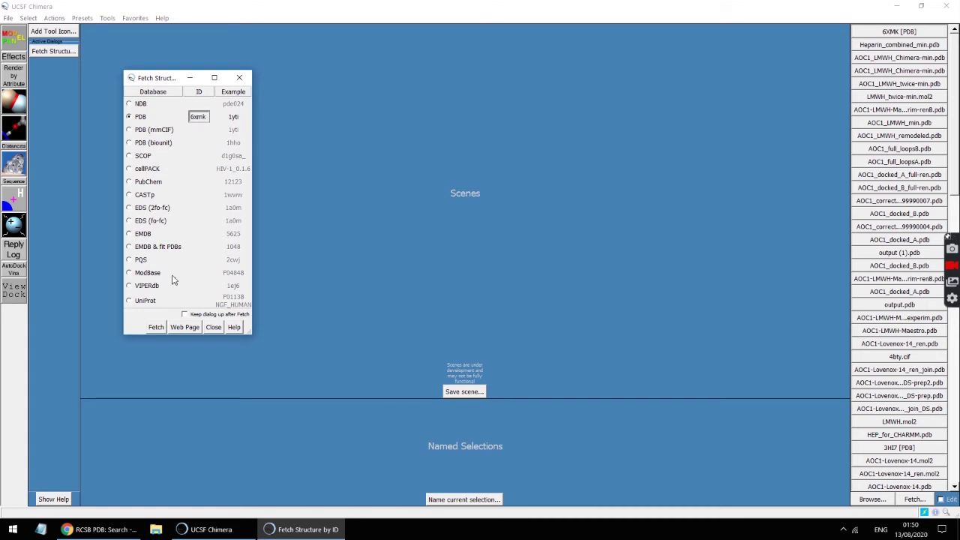
Fetch 6xmk from the PDB and rotate the loaded tan ribbons to inspect them.
click(156, 331)
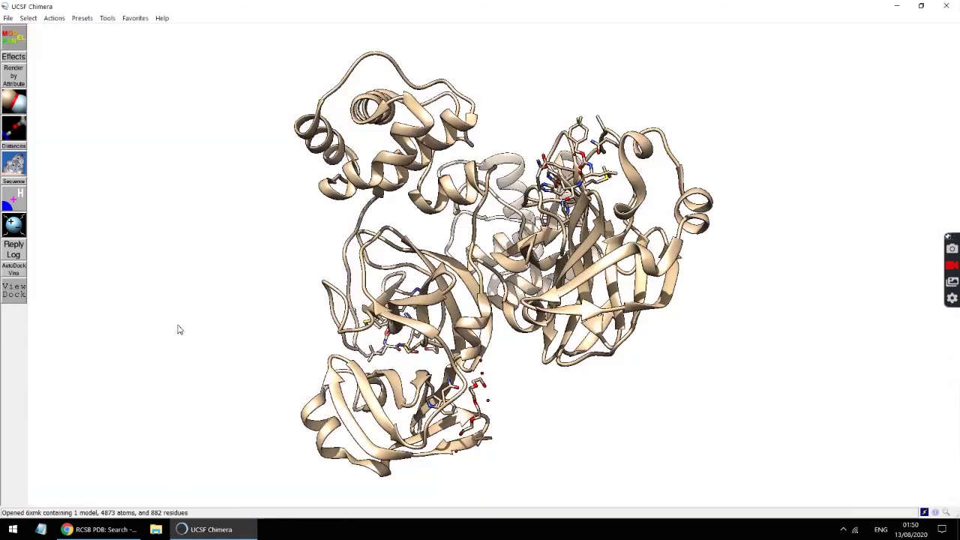
drag(550, 254, 582, 342)
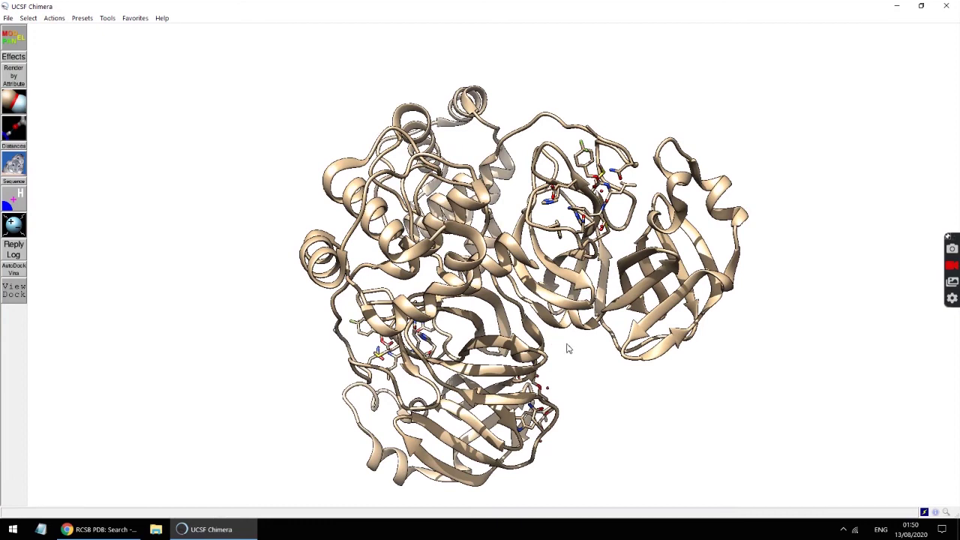
drag(555, 297, 514, 263)
Zoom in and out, shift the protein left, and rotate it about its vertical axis.
scroll(531, 244, down, 3)
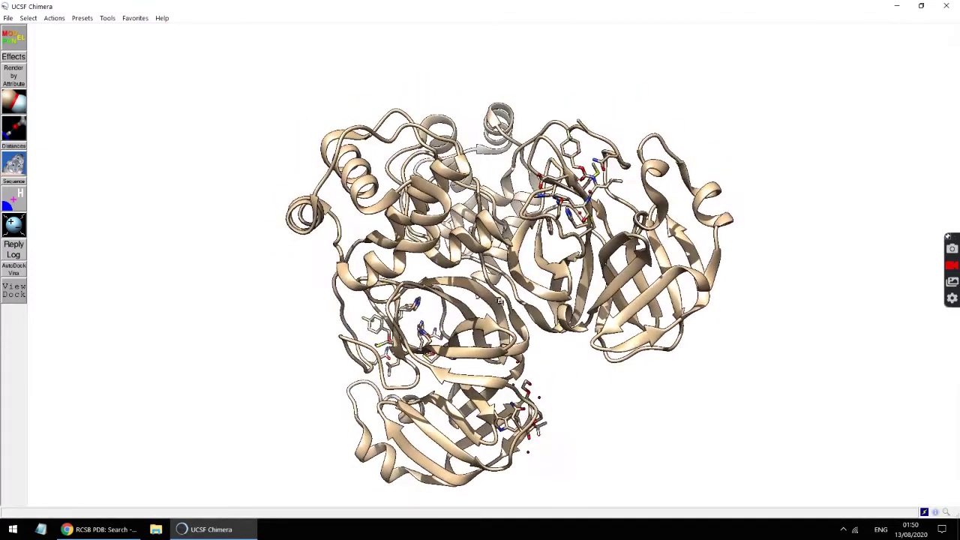
scroll(531, 243, up, 3)
scroll(531, 244, down, 3)
scroll(531, 243, up, 5)
scroll(531, 244, down, 2)
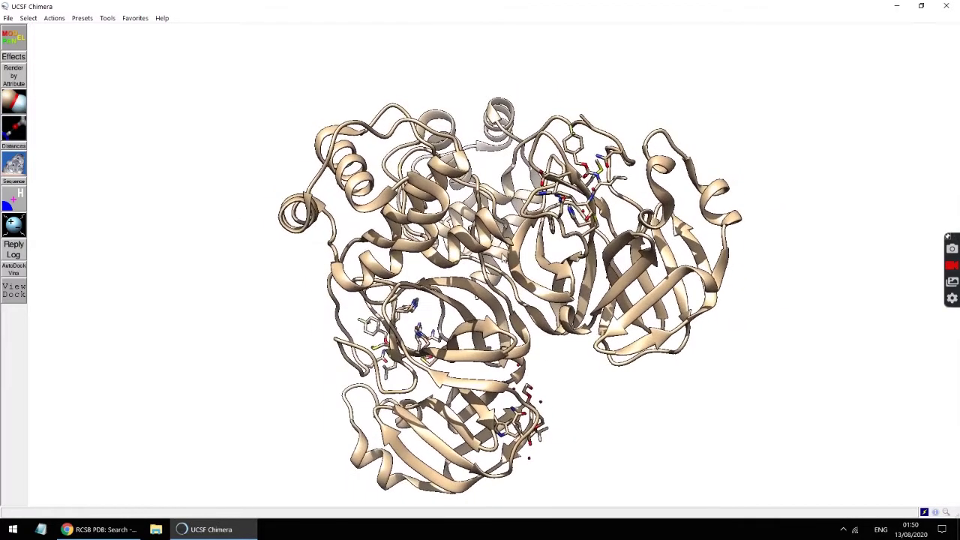
middle_drag(517, 251, 491, 229)
drag(553, 210, 495, 246)
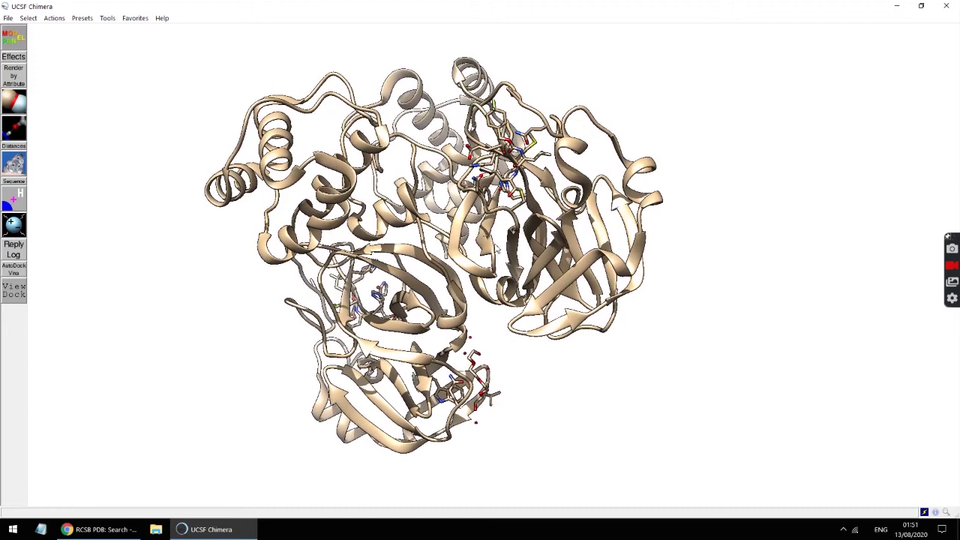
click(17, 41)
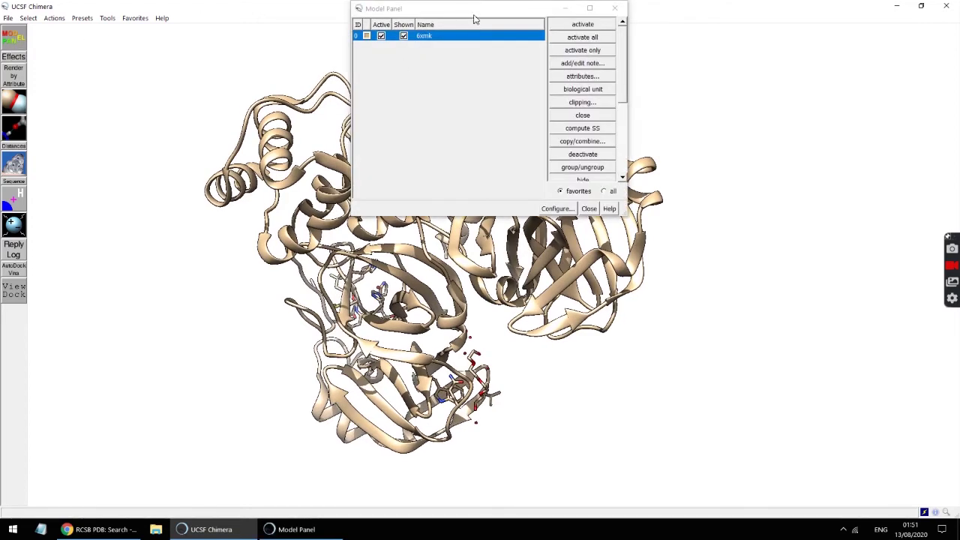
drag(471, 15, 796, 47)
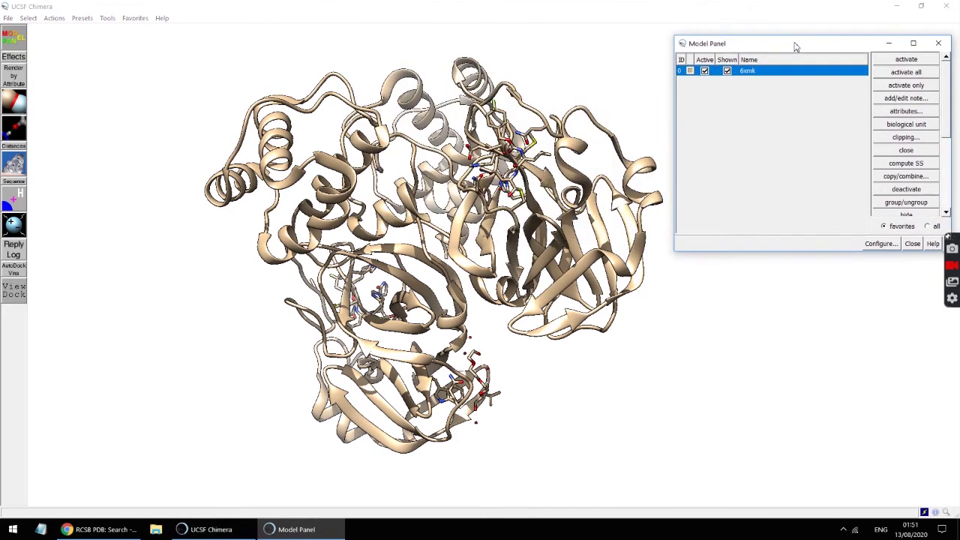
click(727, 71)
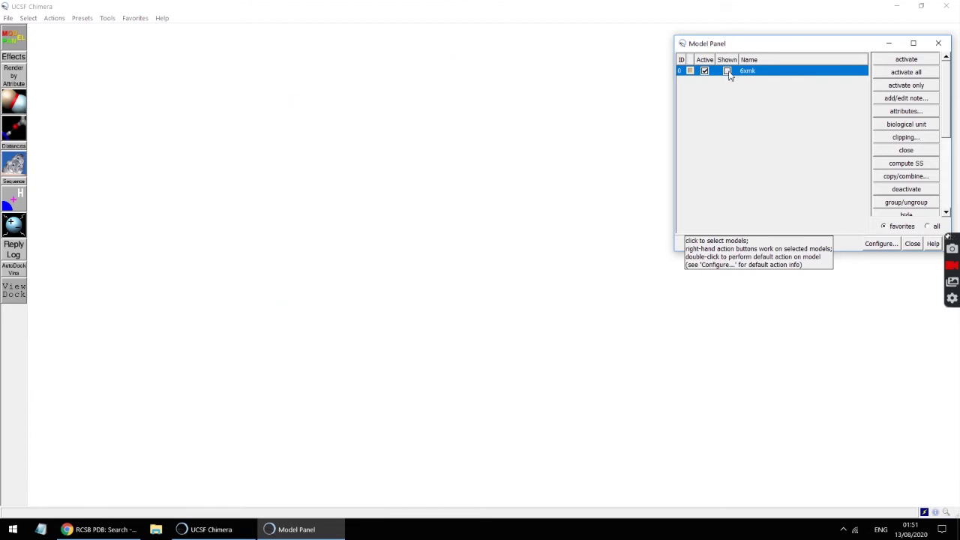
click(727, 71)
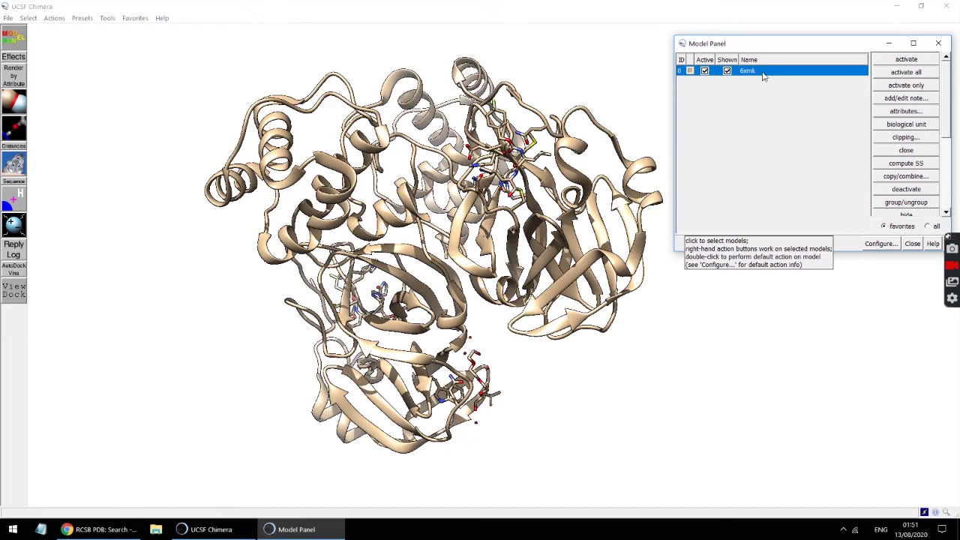
click(937, 42)
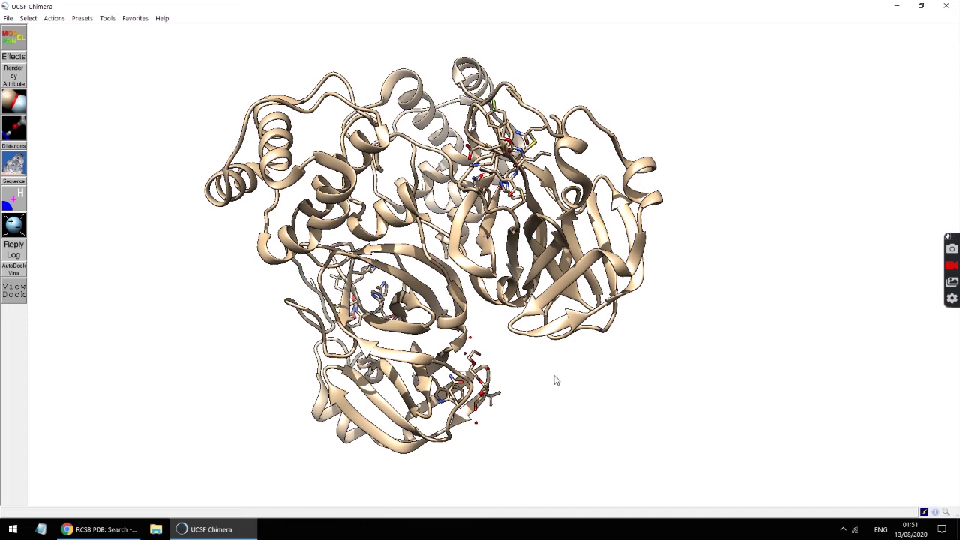
click(52, 18)
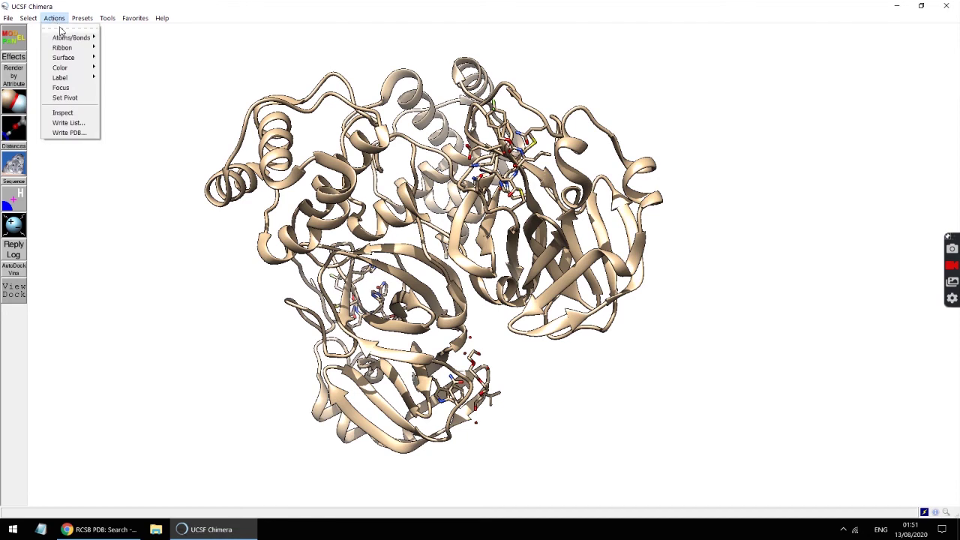
mouse_move(64, 47)
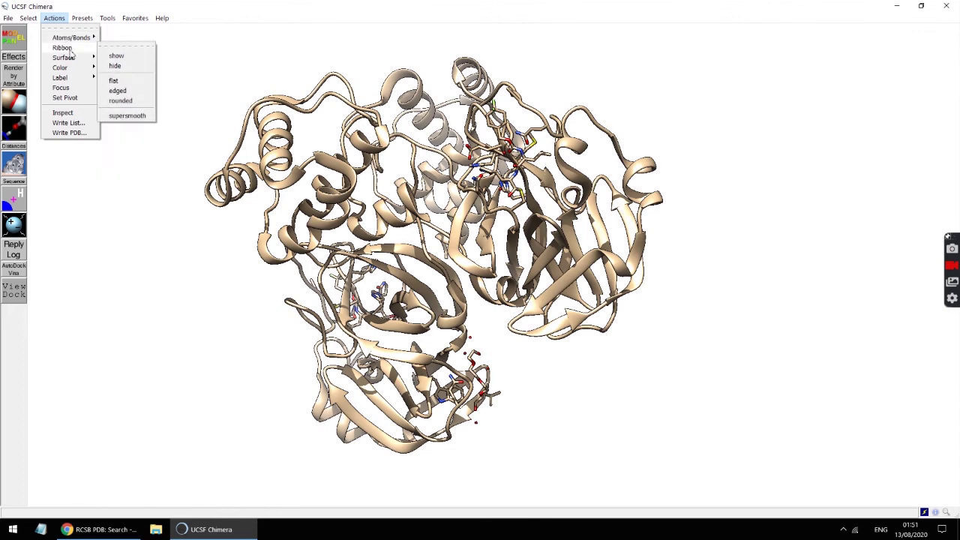
key(Escape)
key(Escape)
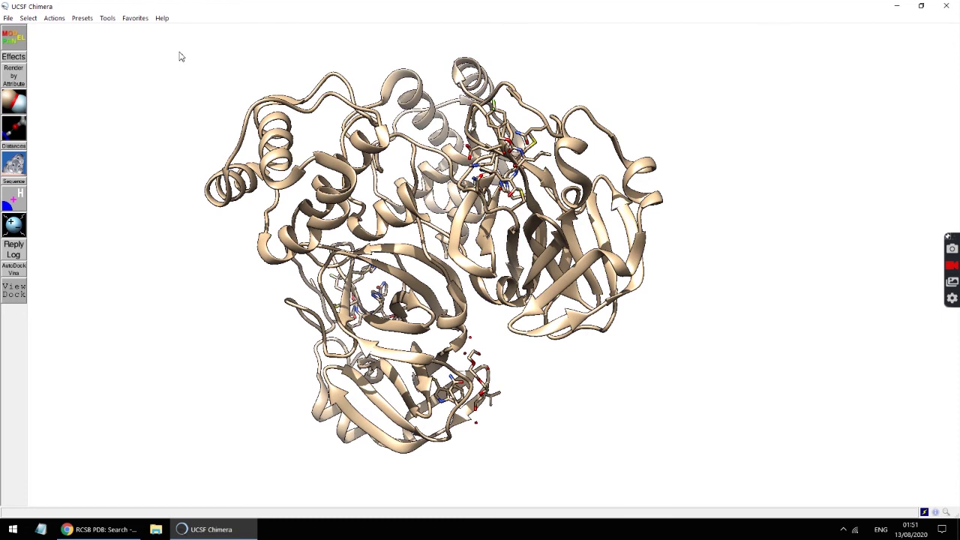
drag(177, 53, 698, 483)
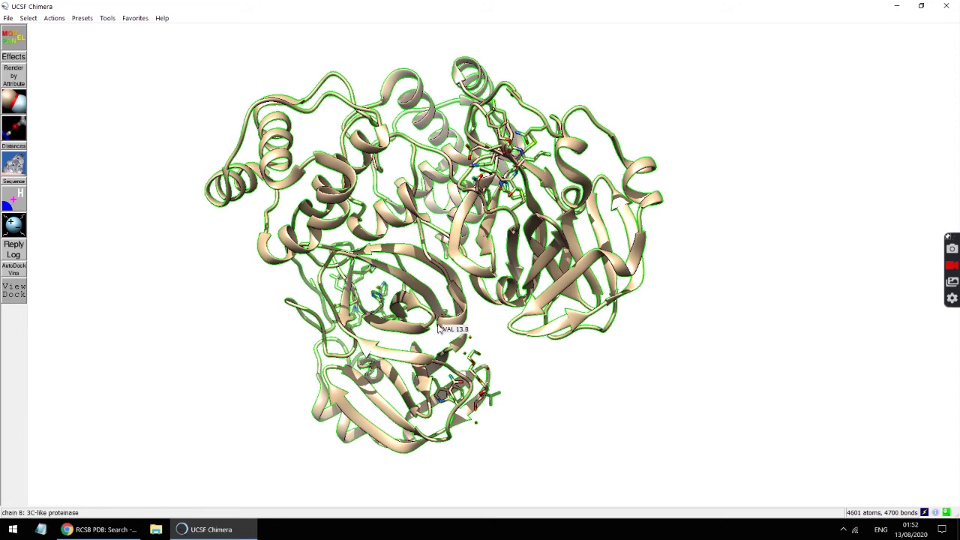
ctrl+click(152, 165)
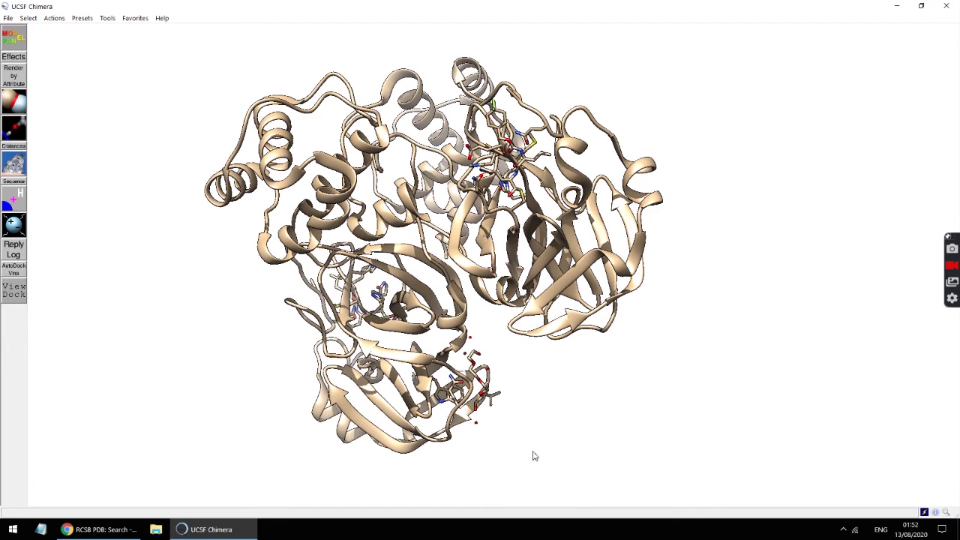
Select chain A, then chain B, clear the selection, and reopen the Select menu.
click(28, 18)
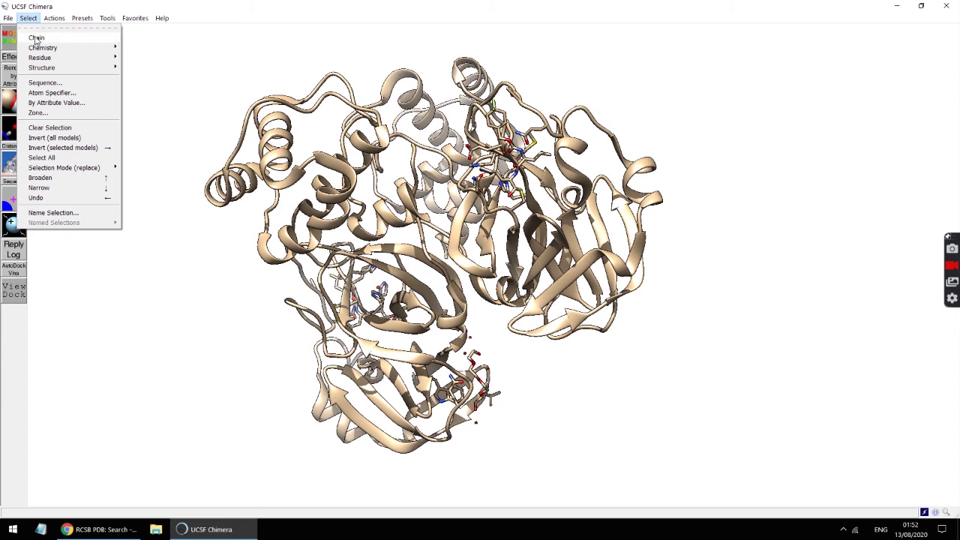
click(132, 46)
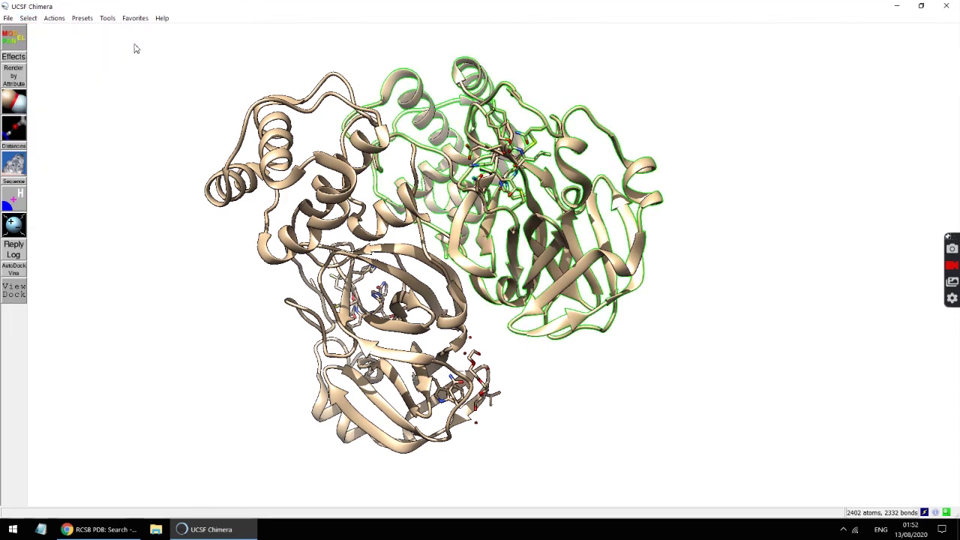
click(27, 18)
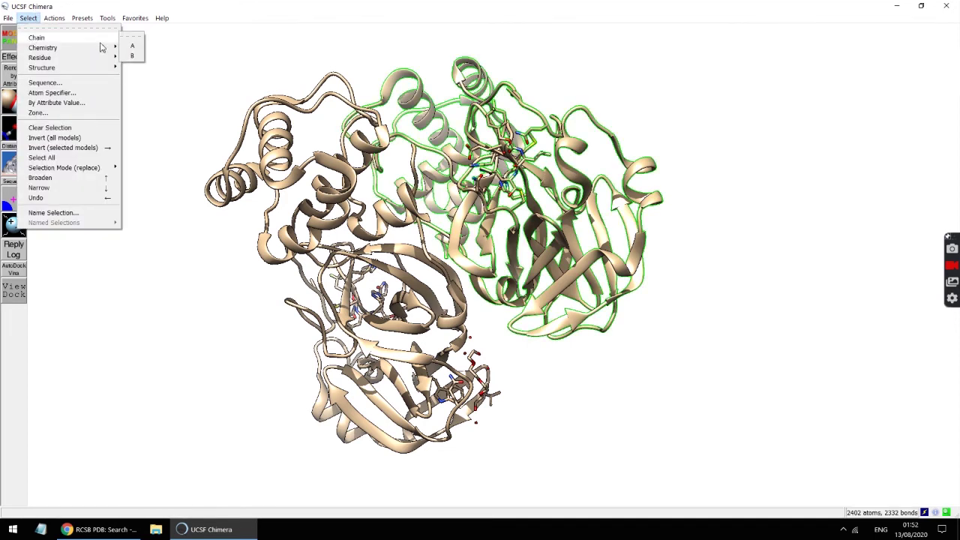
click(131, 56)
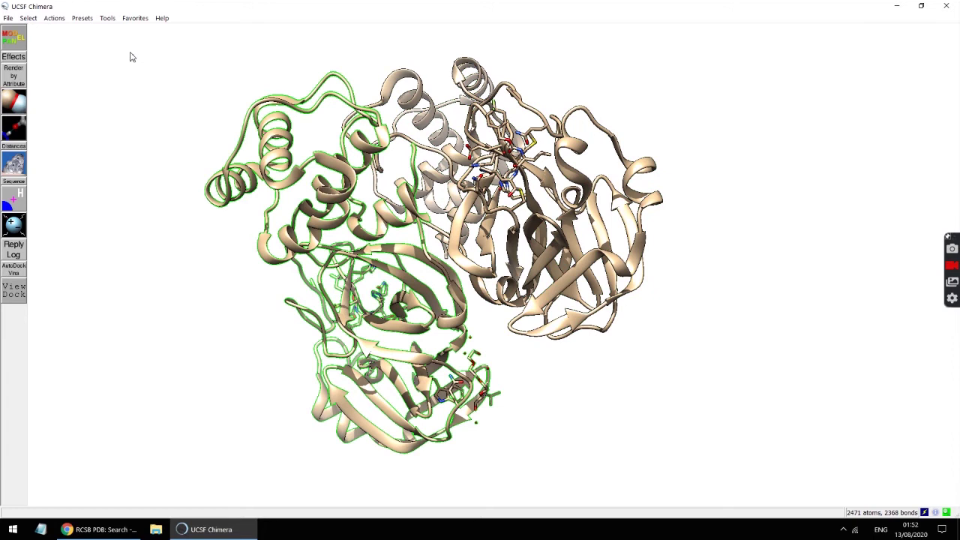
ctrl+click(116, 147)
click(30, 18)
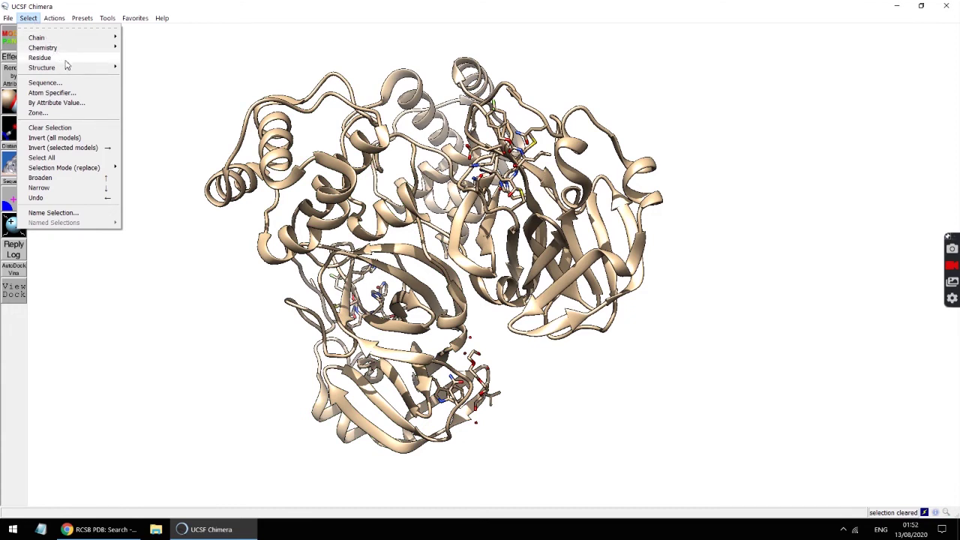
Select the QYS inhibitor residues, then clear the selection by clicking empty space.
mouse_move(65, 60)
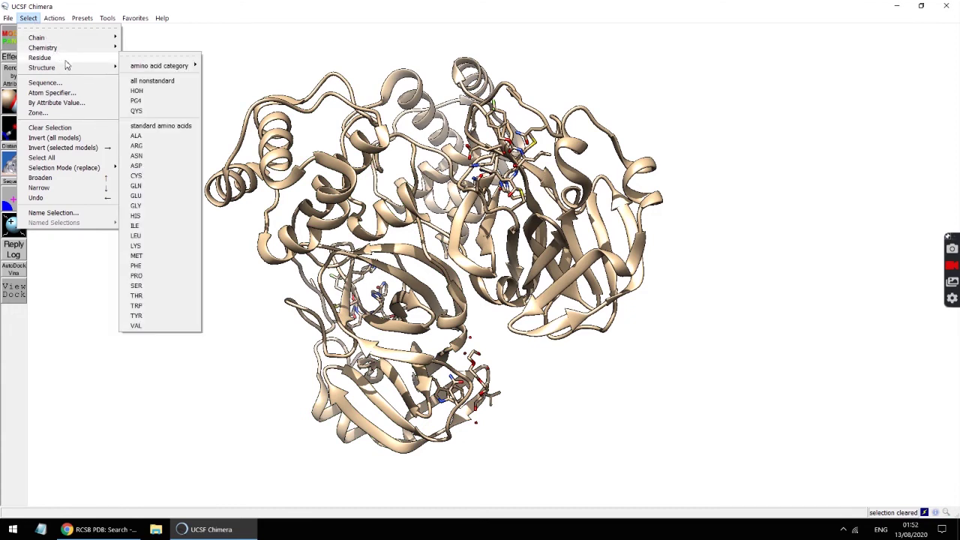
click(143, 114)
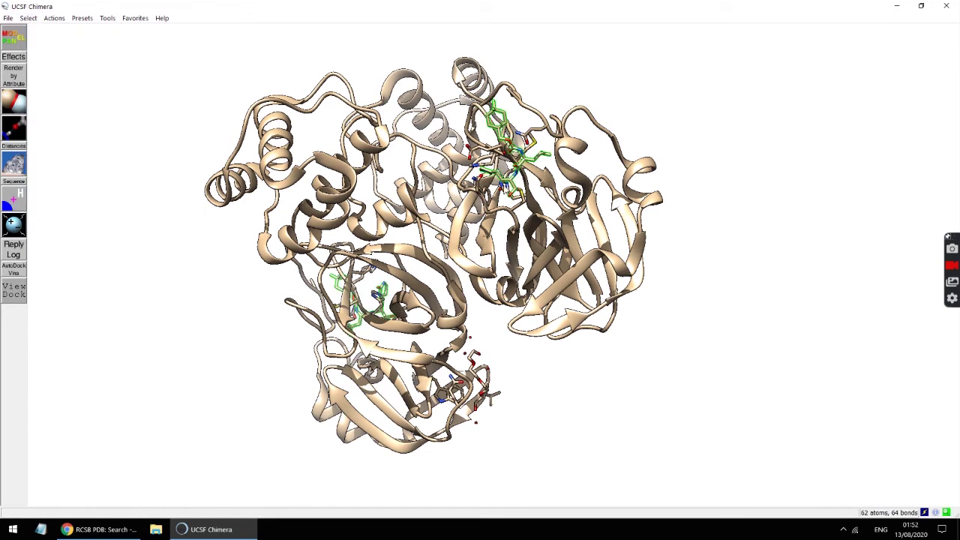
ctrl+click(757, 258)
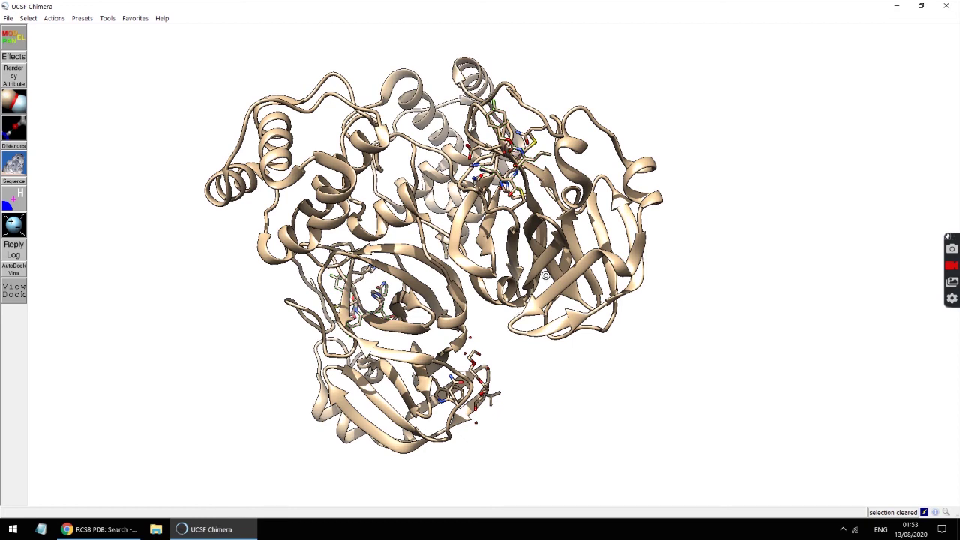
Rotate the protein to another side and adjust the zoom.
drag(545, 275, 608, 165)
scroll(688, 195, down, 3)
scroll(676, 302, up, 4)
scroll(679, 66, down, 8)
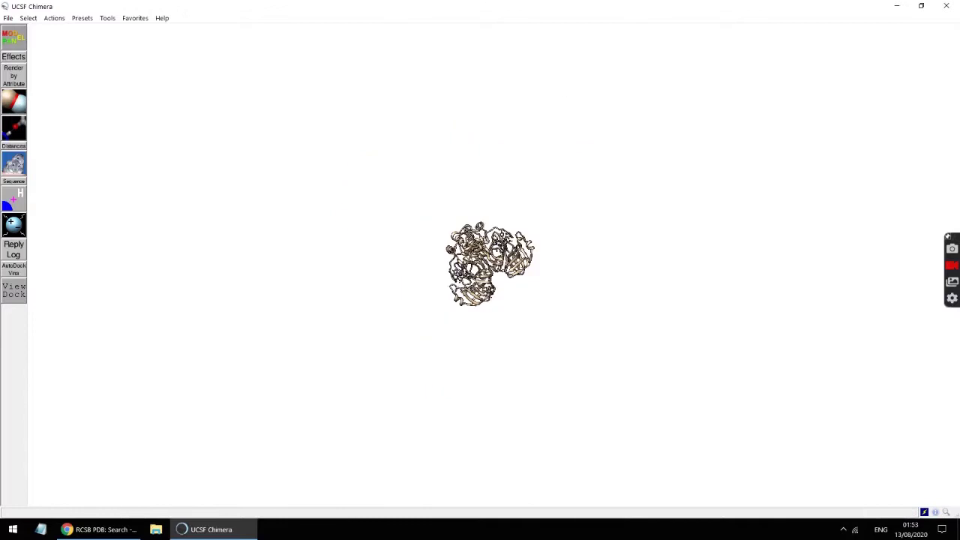
scroll(558, 282, down, 5)
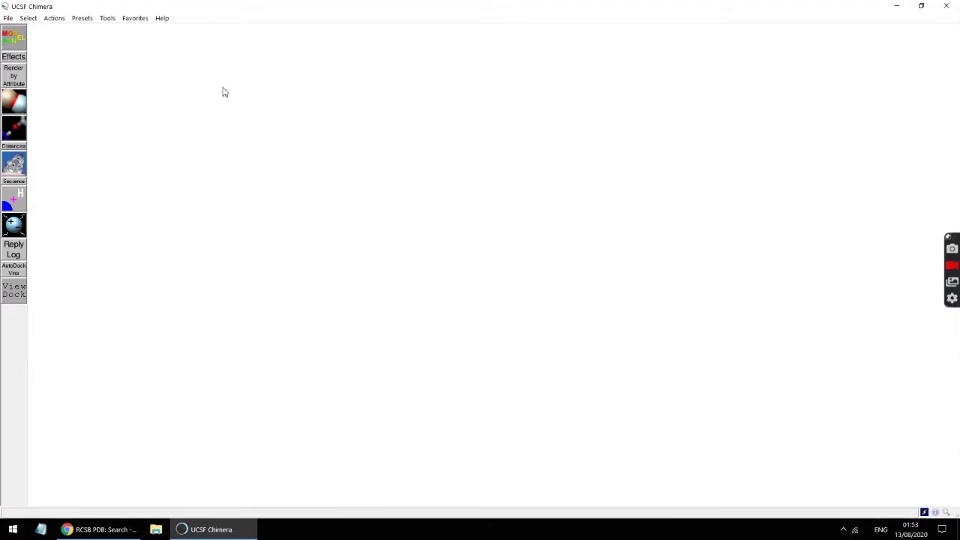
Focus the view on the whole structure and rotate it to a new orientation.
click(53, 21)
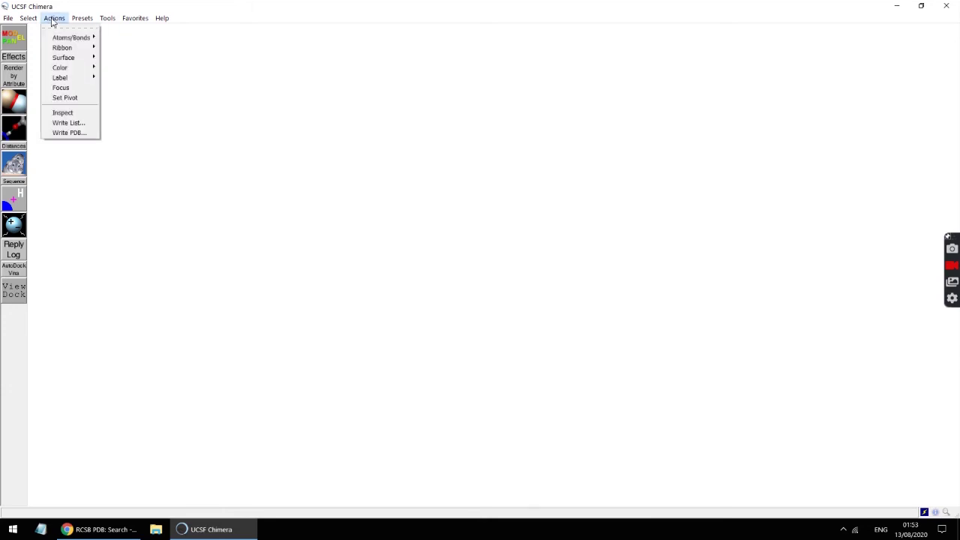
click(61, 88)
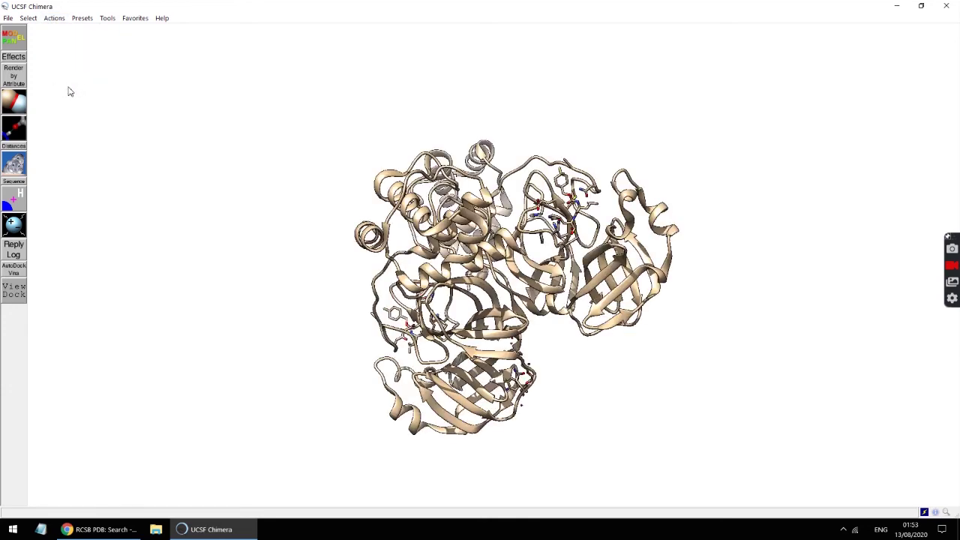
drag(450, 240, 326, 240)
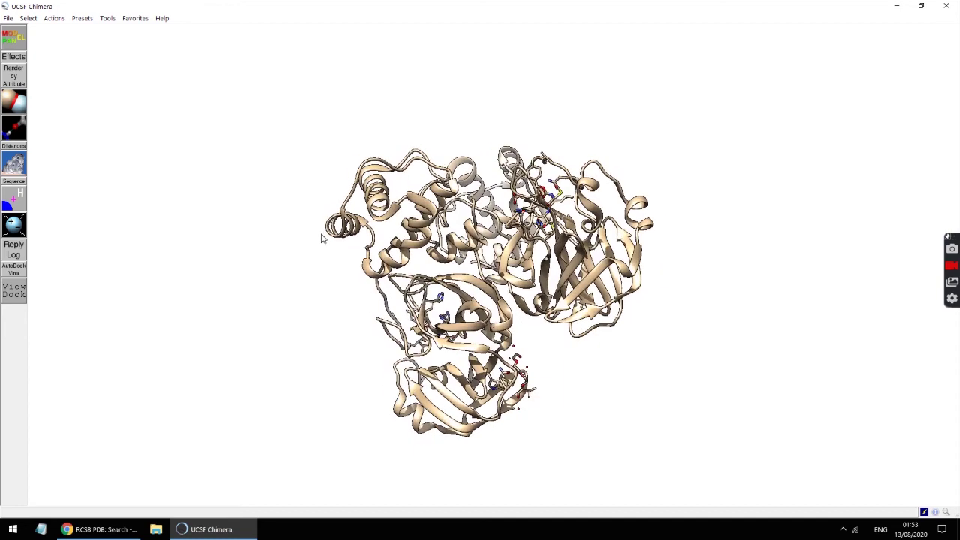
Select chain A of the protease and colour it yellow.
click(54, 18)
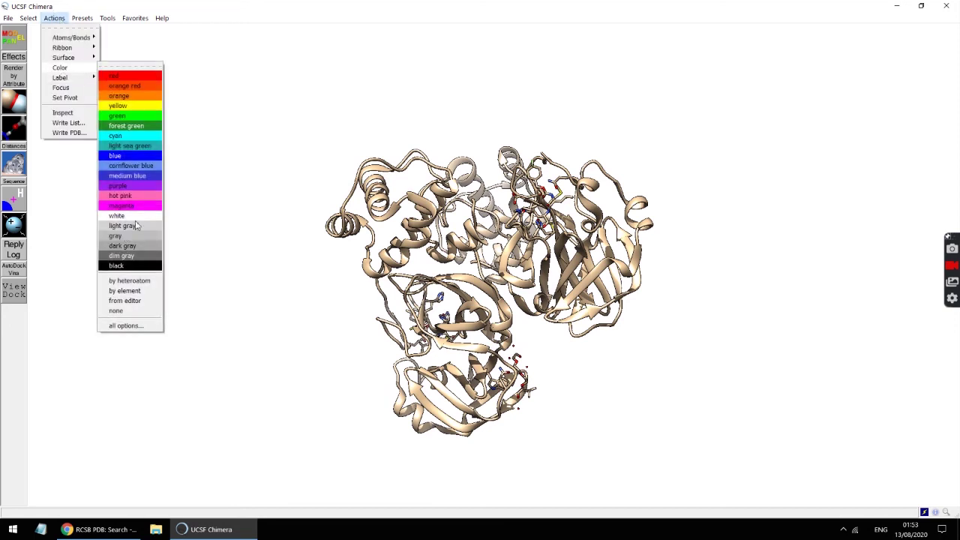
click(209, 165)
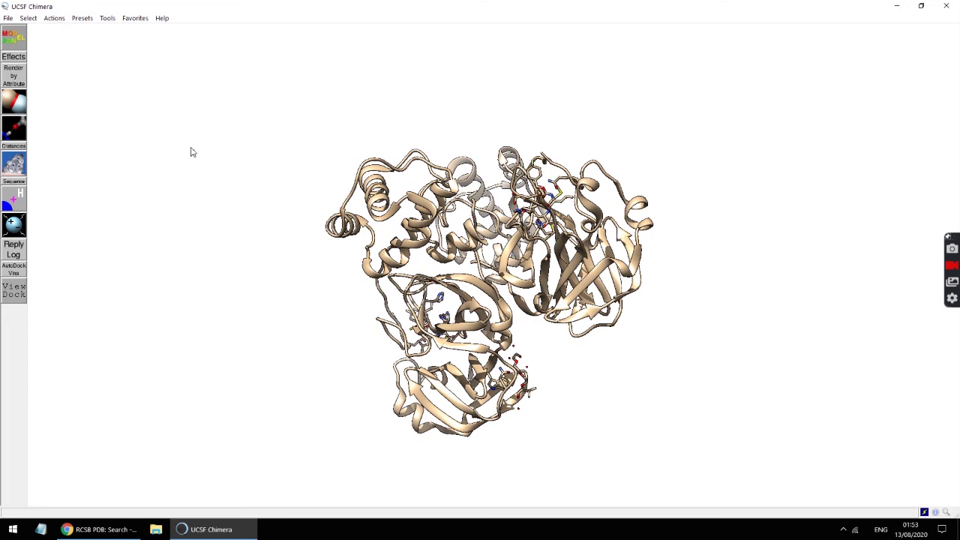
click(29, 18)
mouse_move(52, 38)
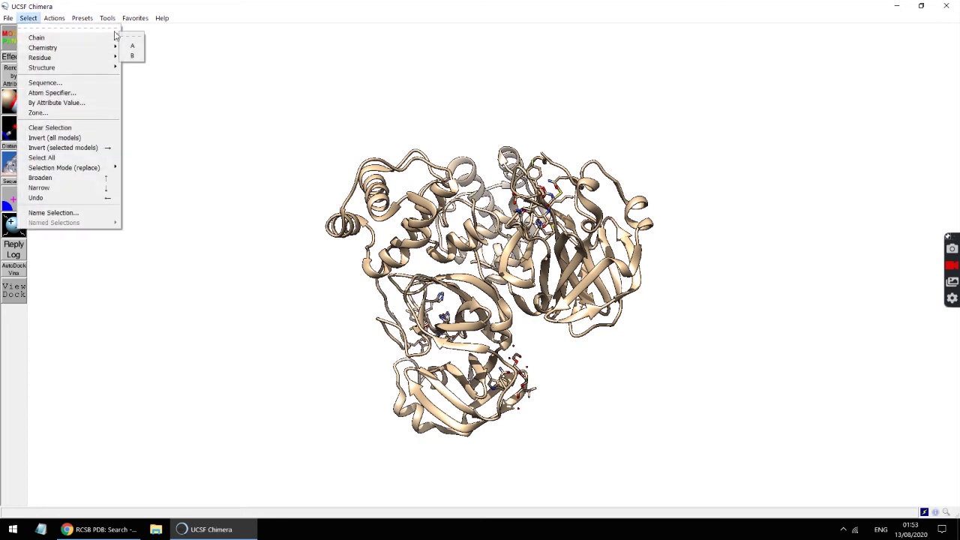
click(134, 51)
click(54, 18)
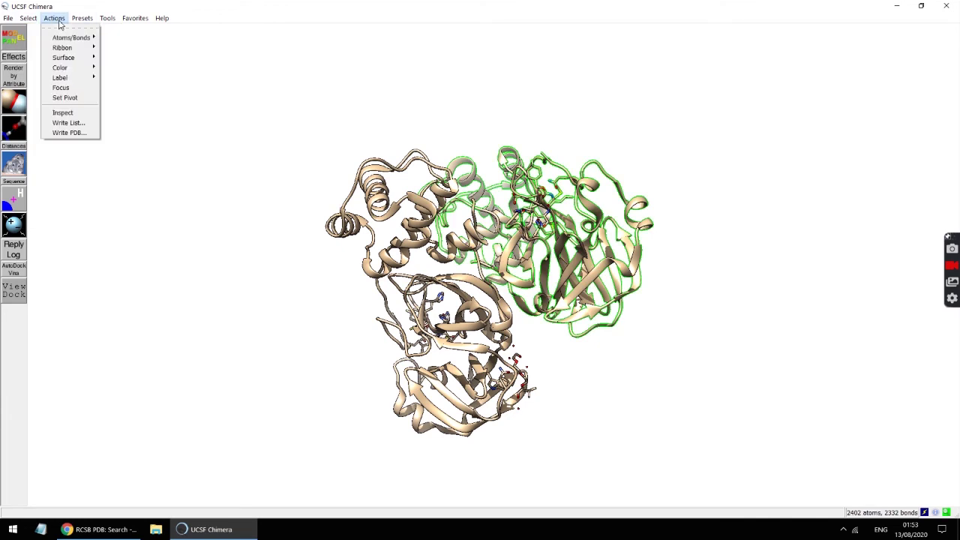
mouse_move(72, 71)
click(129, 107)
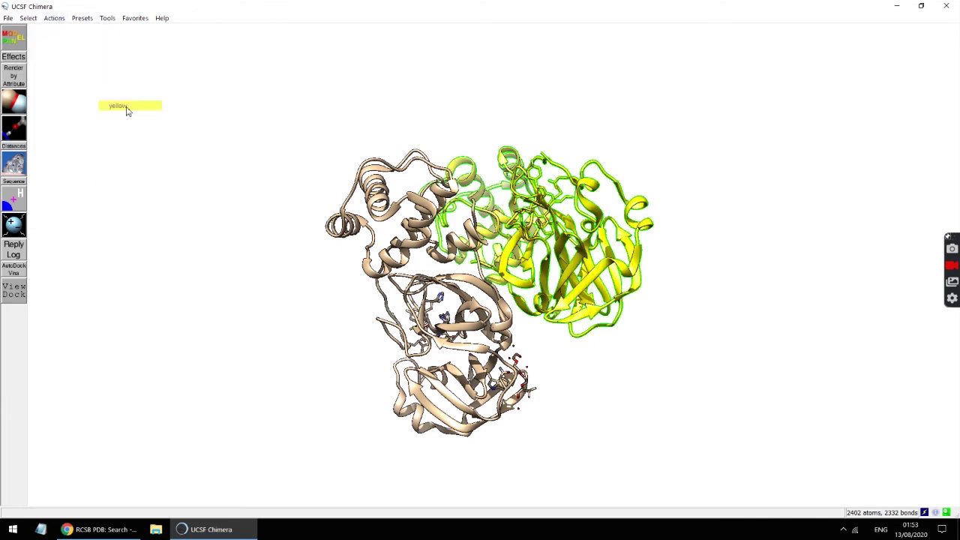
Select chain B and bring up the colour choices for it.
click(29, 18)
mouse_move(52, 38)
click(134, 58)
click(54, 18)
Colour chain B blue, clear the selection, and rotate the complex.
mouse_move(68, 68)
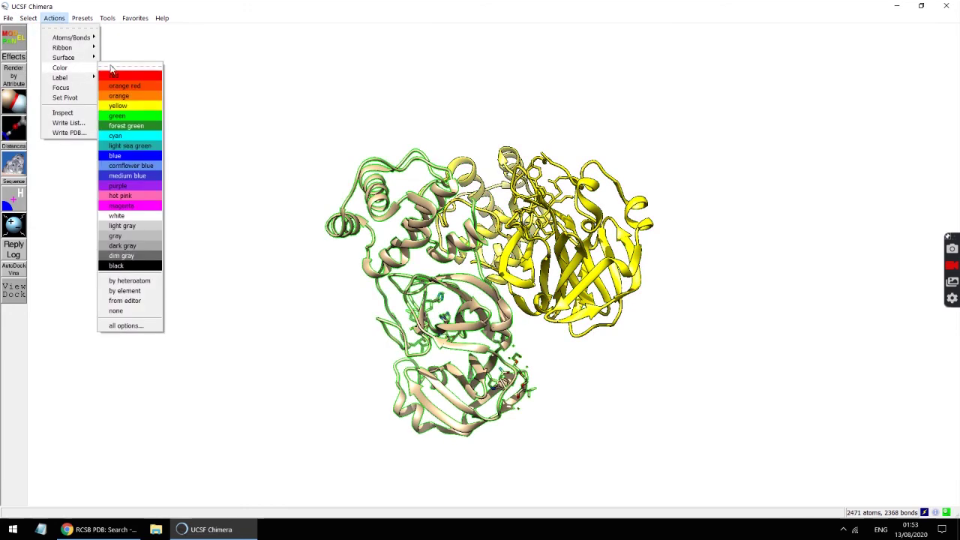
click(120, 156)
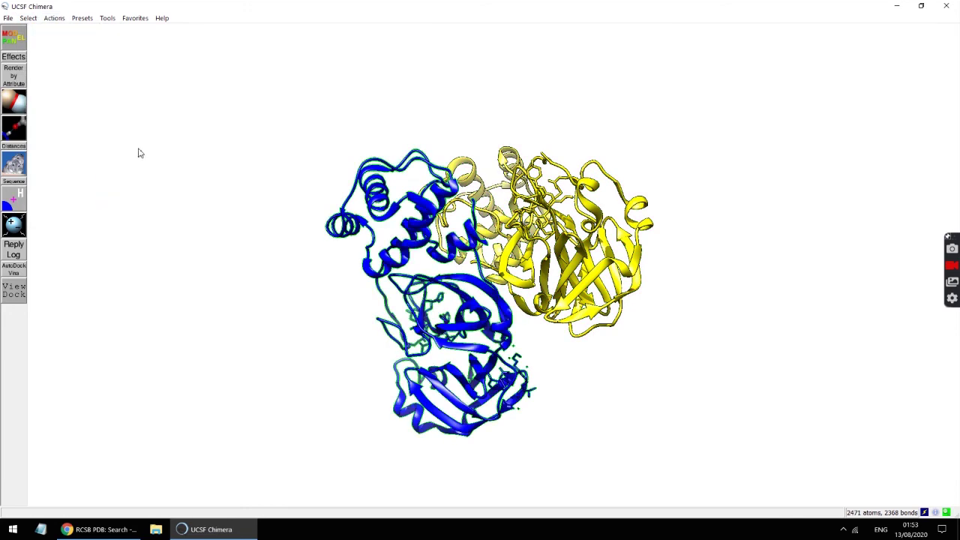
ctrl+click(300, 240)
drag(517, 249, 446, 296)
Select the QYS inhibitor residues and colour them red.
click(28, 18)
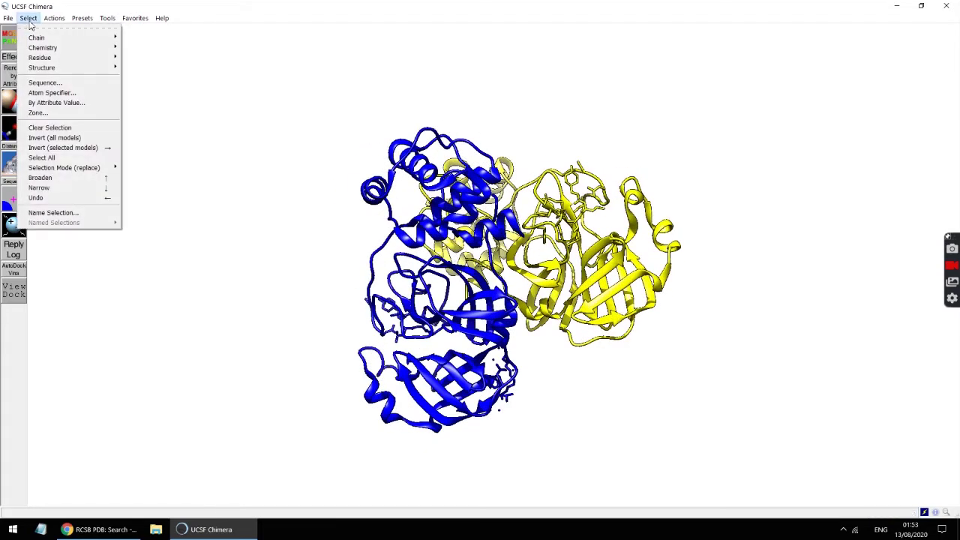
mouse_move(46, 60)
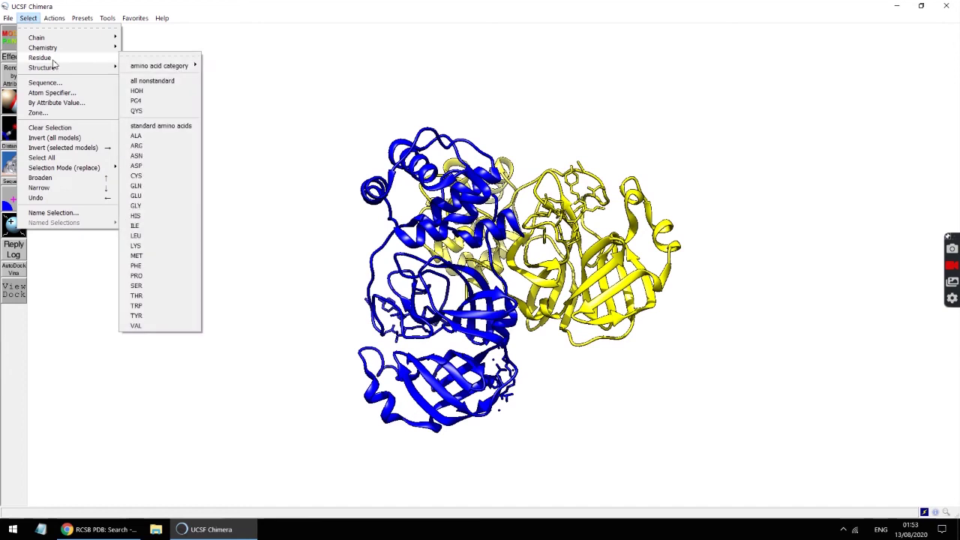
click(150, 114)
click(54, 18)
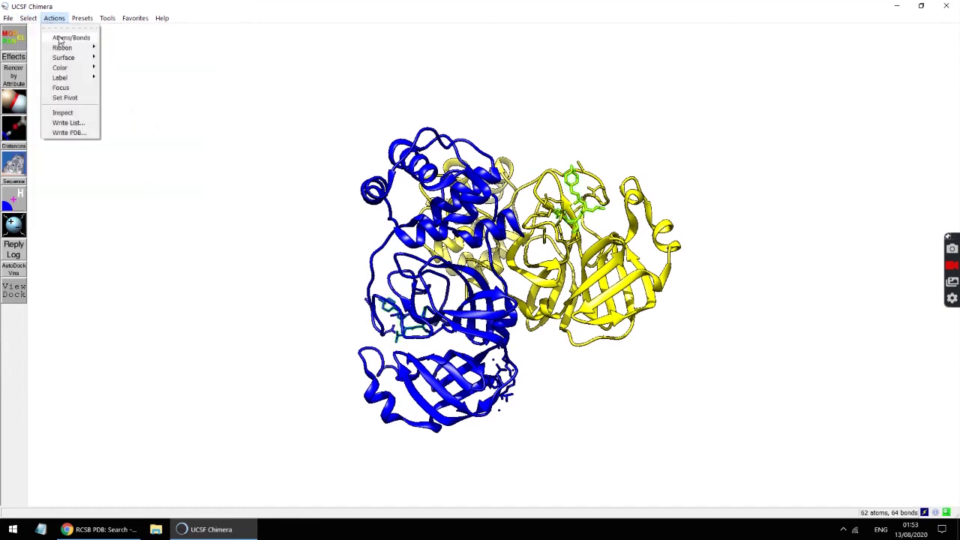
mouse_move(71, 68)
click(119, 75)
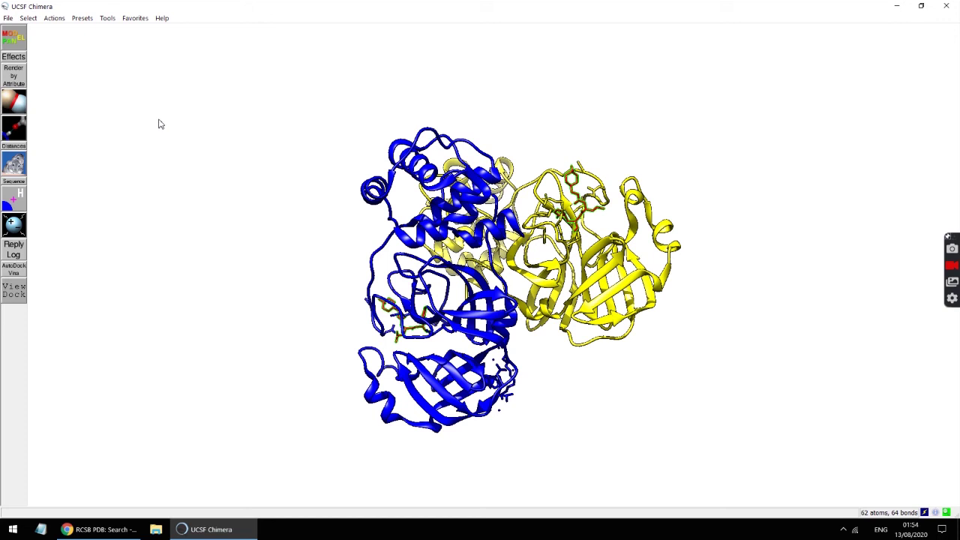
Colour the QYS inhibitor by heteroatom to distinguish its nitrogen and chlorine atoms.
click(54, 18)
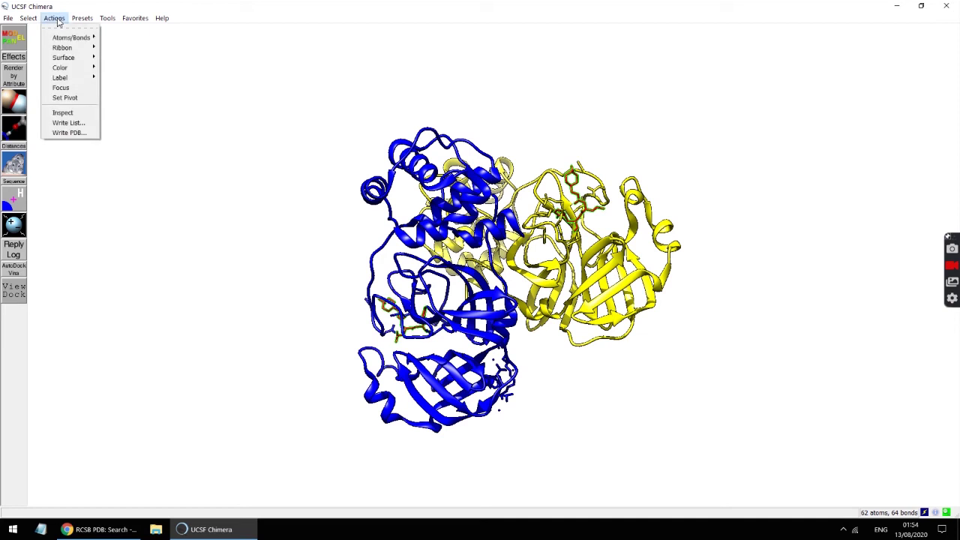
mouse_move(85, 68)
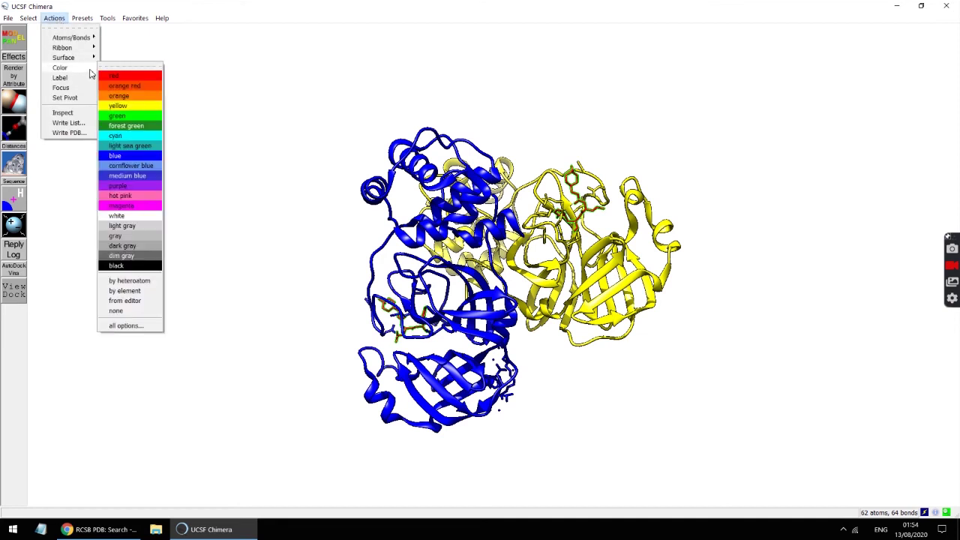
click(129, 281)
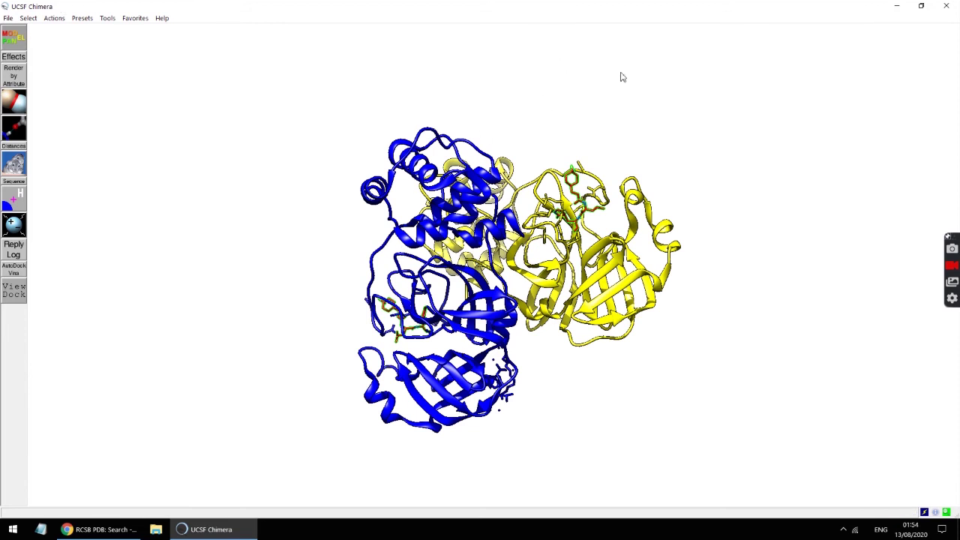
Zoom in and rotate to examine the inhibitor inside chain A's yellow pocket.
scroll(613, 79, up, 5)
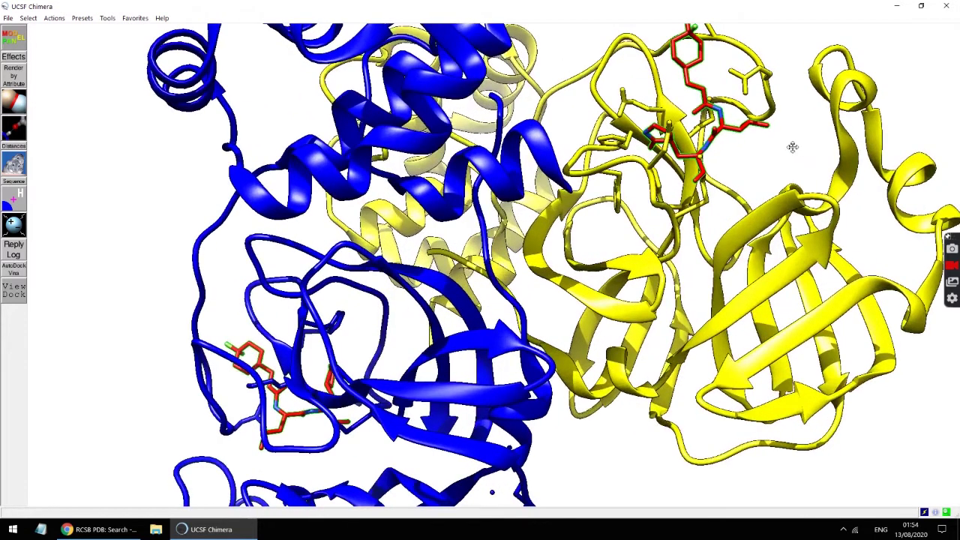
scroll(800, 145, up, 5)
drag(637, 339, 606, 270)
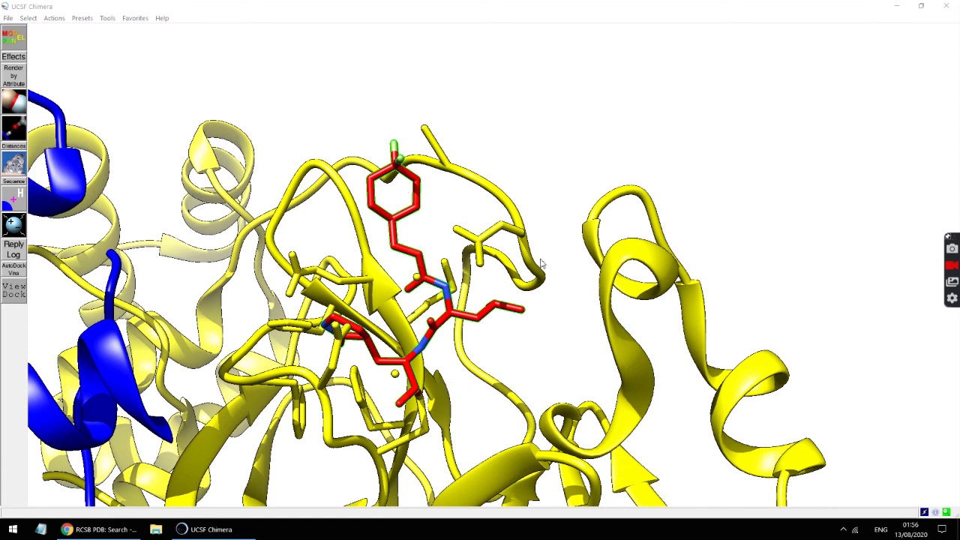
click(46, 22)
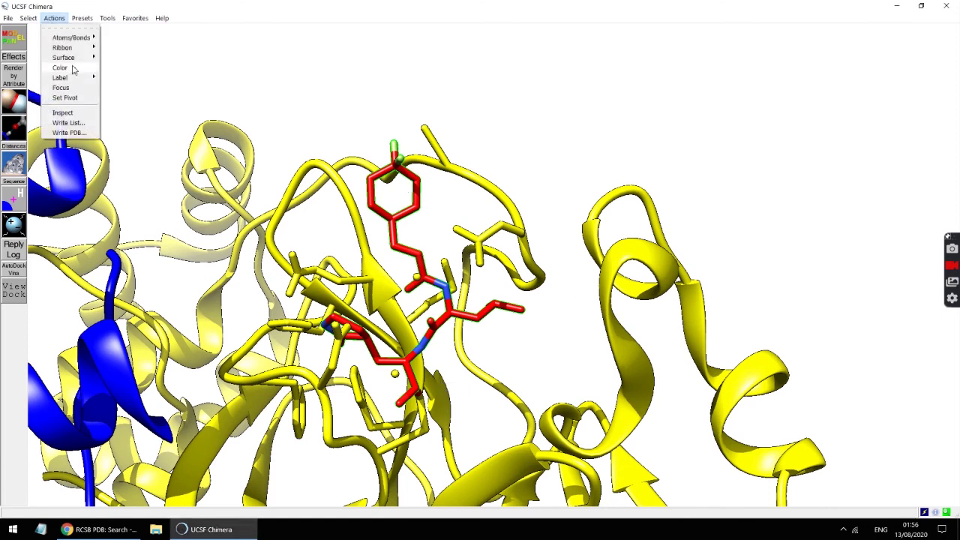
Clear the selection, focus on the whole yellow-and-blue dimer, and rotate it to a new angle.
click(200, 80)
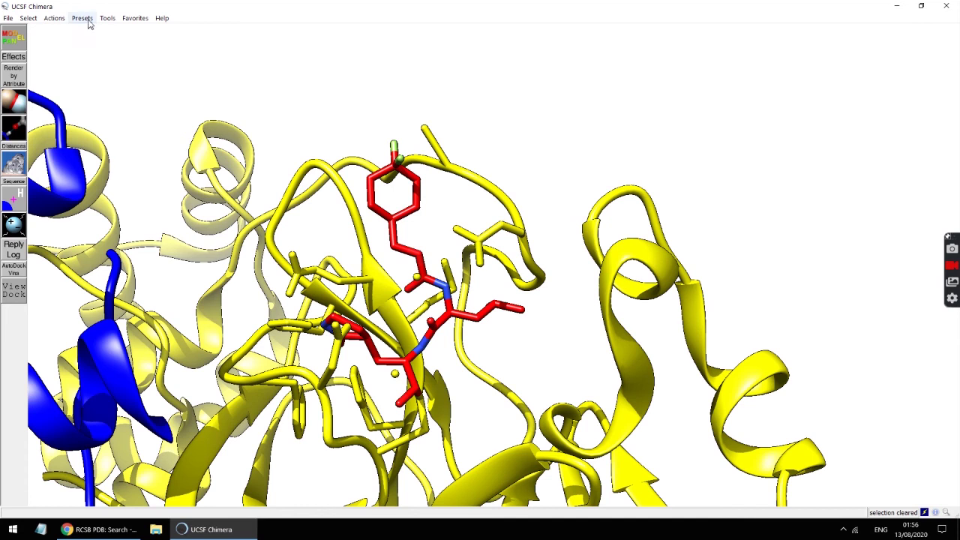
click(54, 18)
click(61, 88)
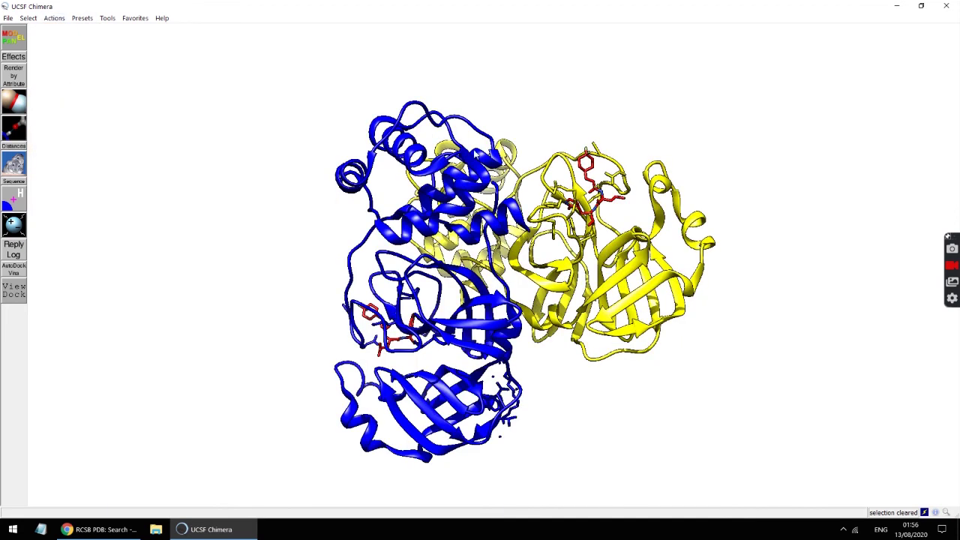
drag(375, 300, 521, 303)
drag(574, 320, 330, 240)
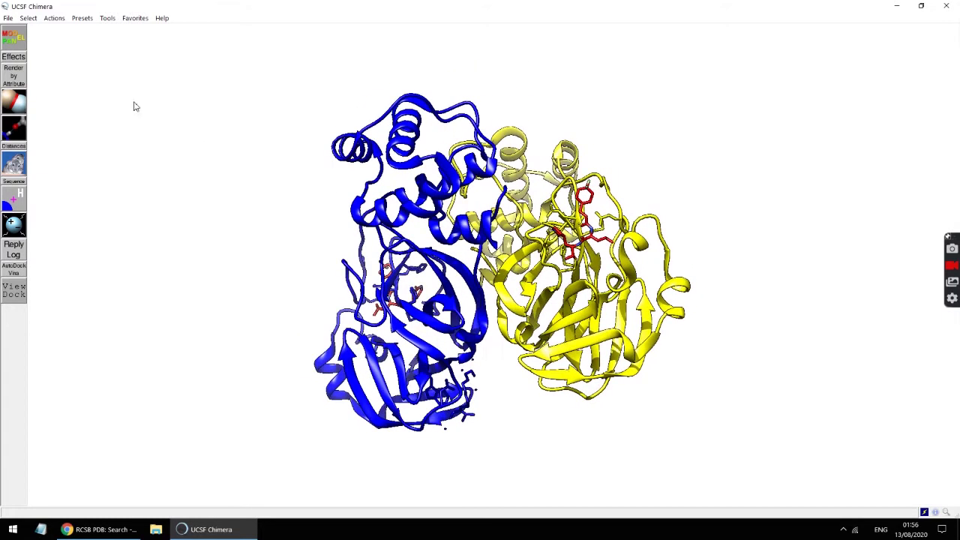
Show molecular surfaces on both chains and rotate so the yellow chain is on top.
click(54, 18)
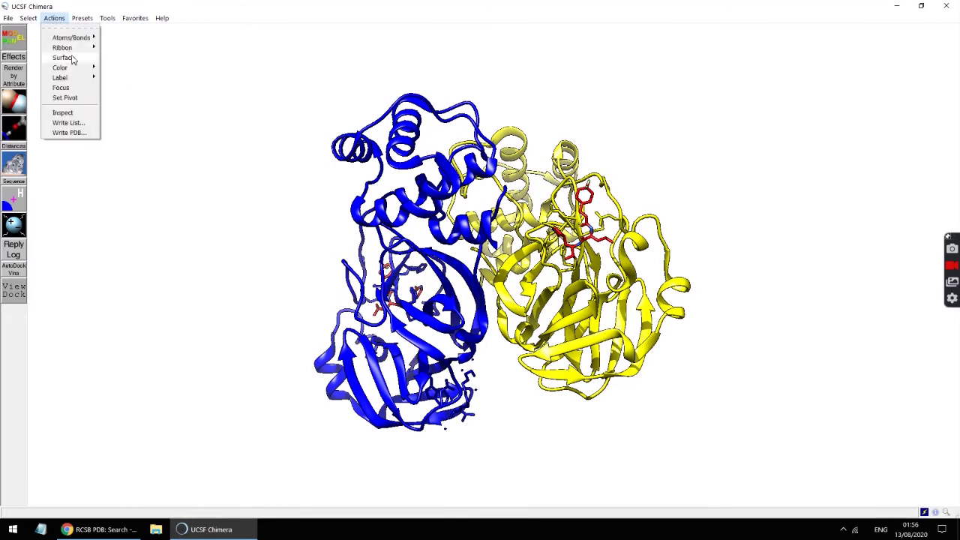
click(116, 67)
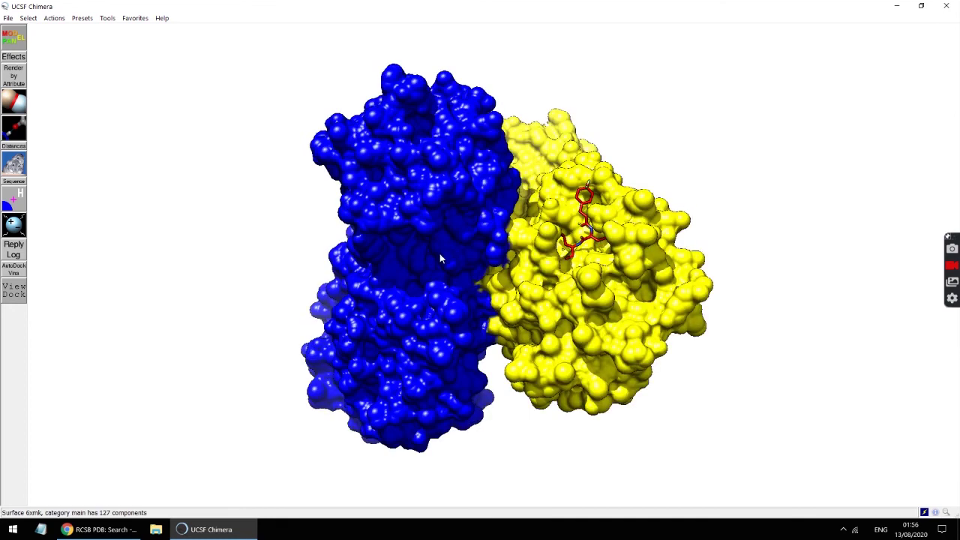
drag(493, 423, 458, 306)
drag(593, 124, 531, 314)
drag(318, 242, 561, 307)
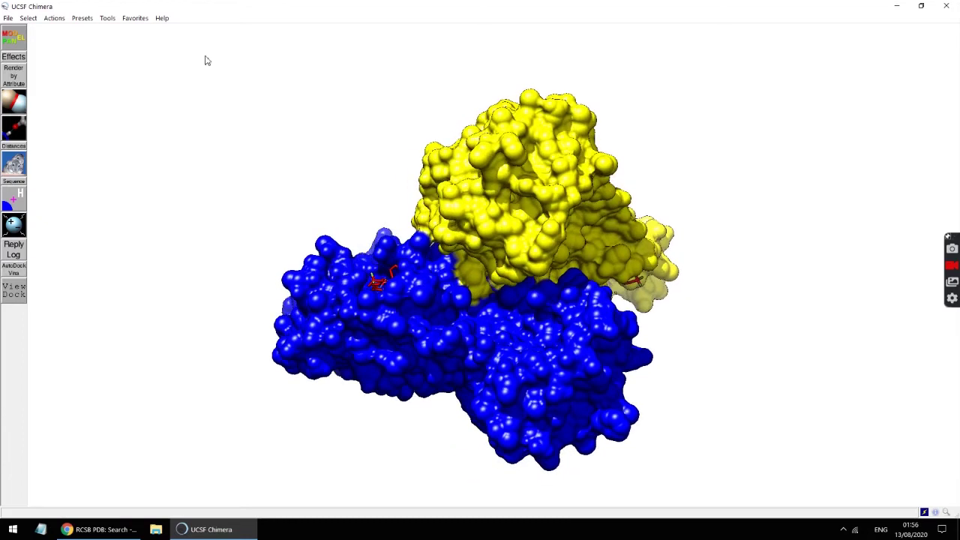
Switch the surfaces to mesh, then to dot rendering, and view another side.
click(54, 18)
mouse_move(63, 60)
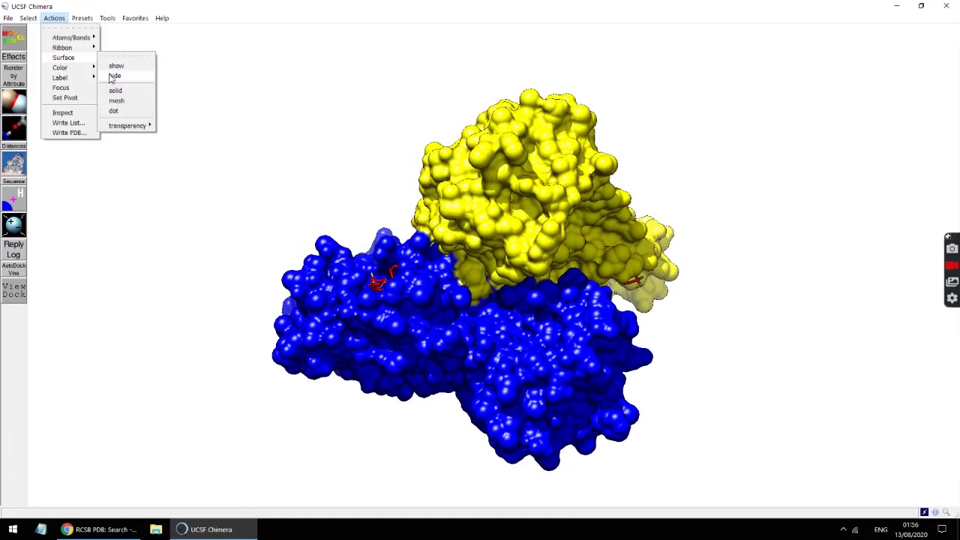
click(116, 100)
click(55, 18)
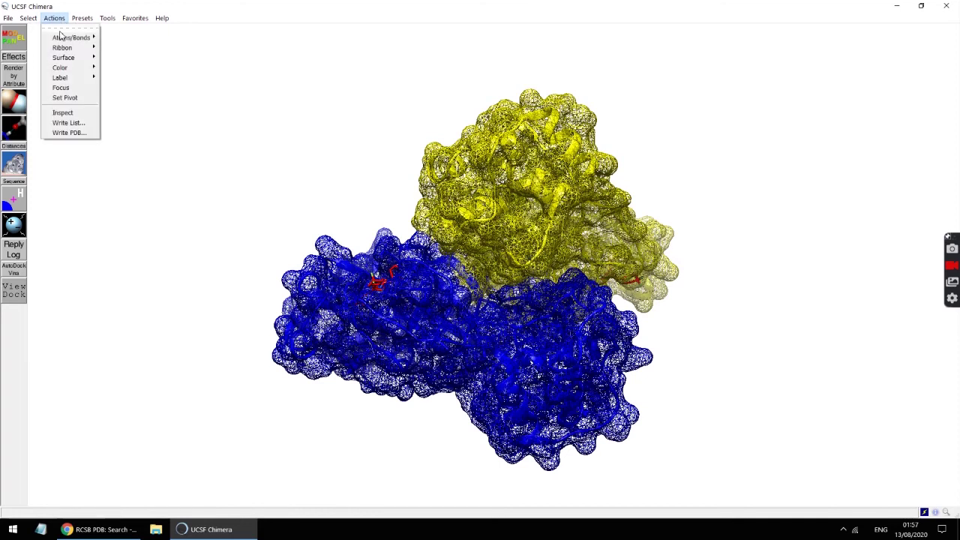
mouse_move(80, 63)
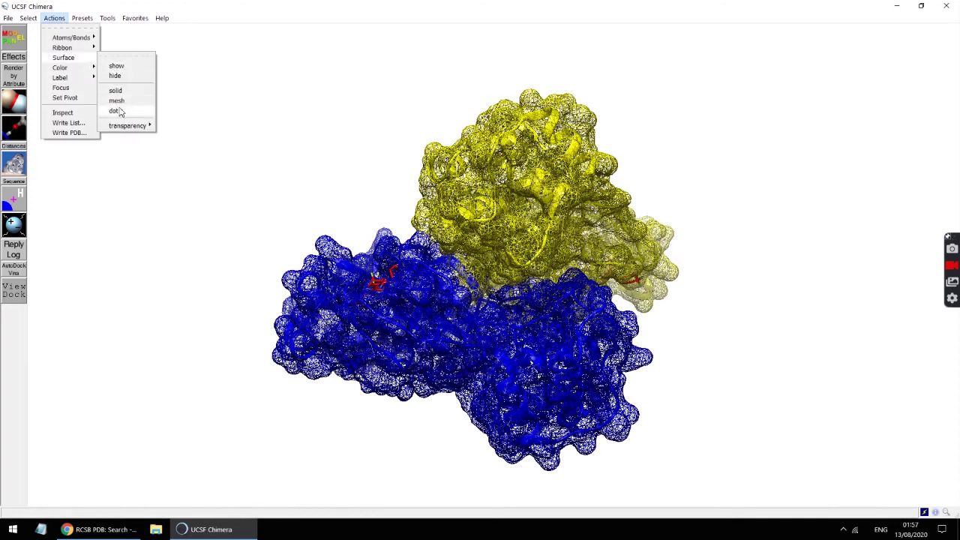
click(118, 112)
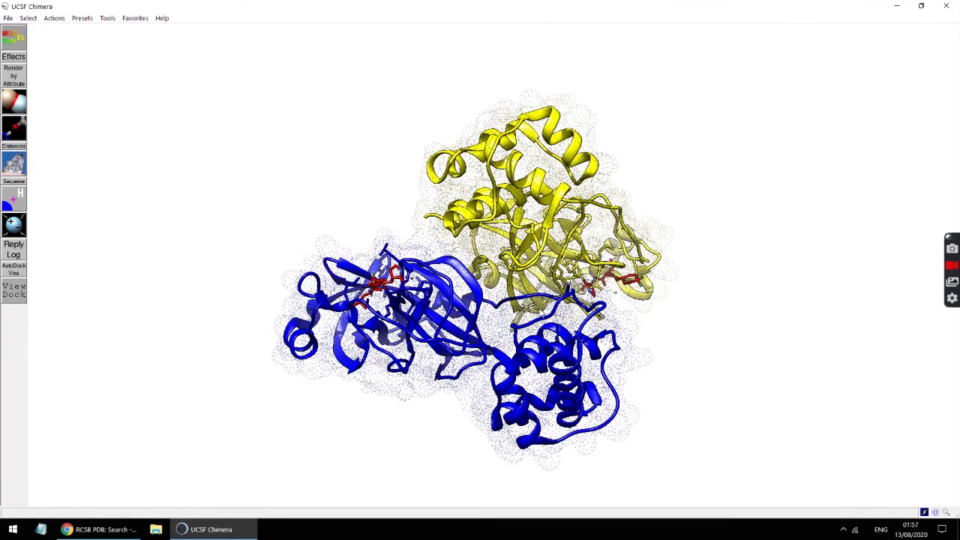
drag(542, 312, 395, 407)
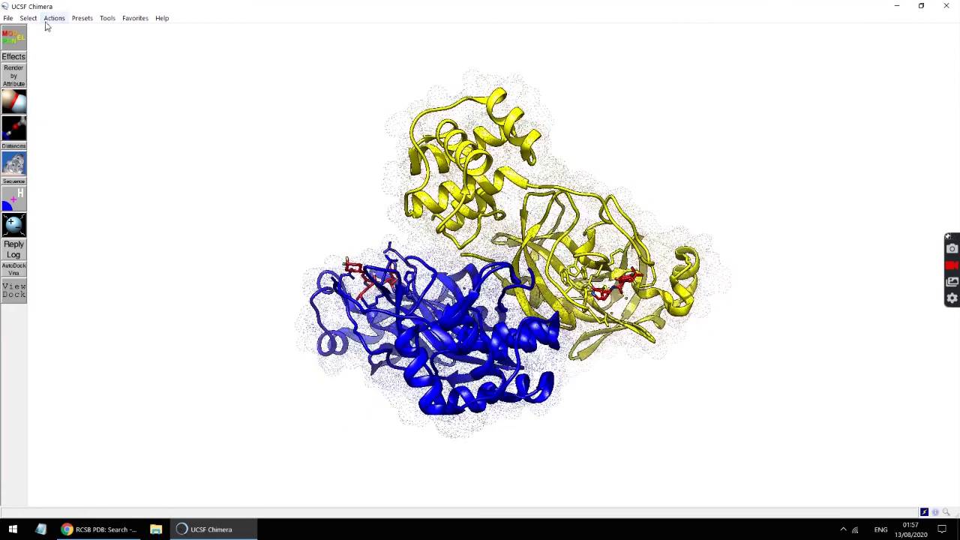
Make the surfaces solid again and set them to a high transparency.
click(54, 18)
mouse_move(77, 58)
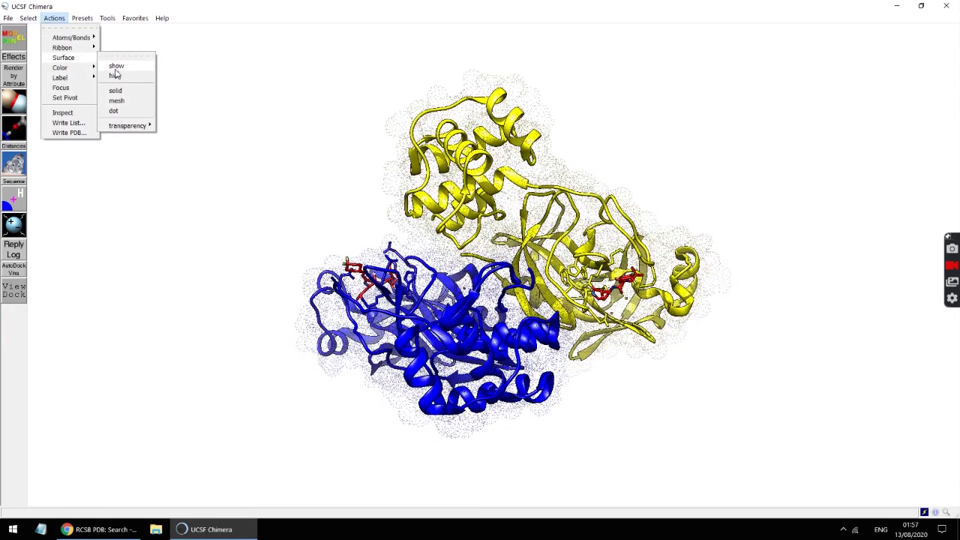
click(115, 90)
click(55, 18)
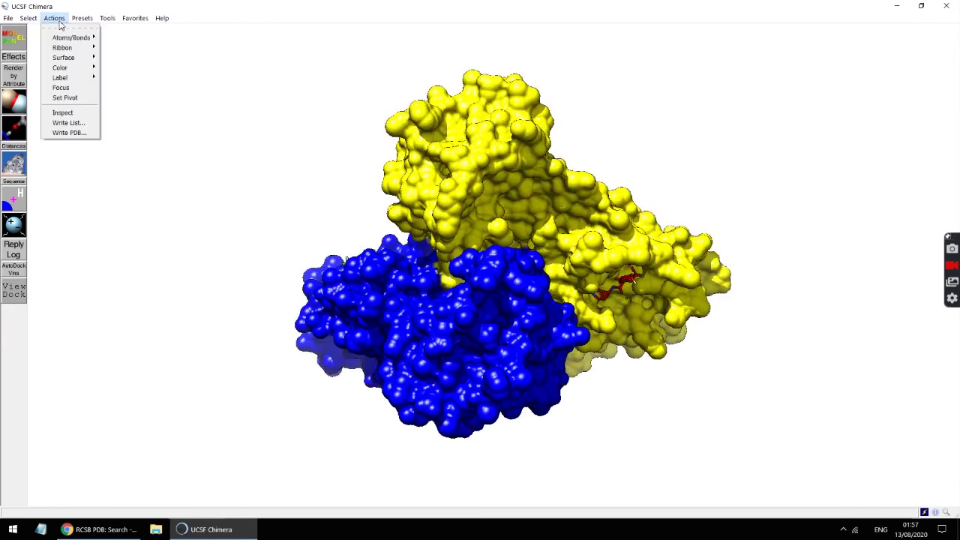
mouse_move(67, 60)
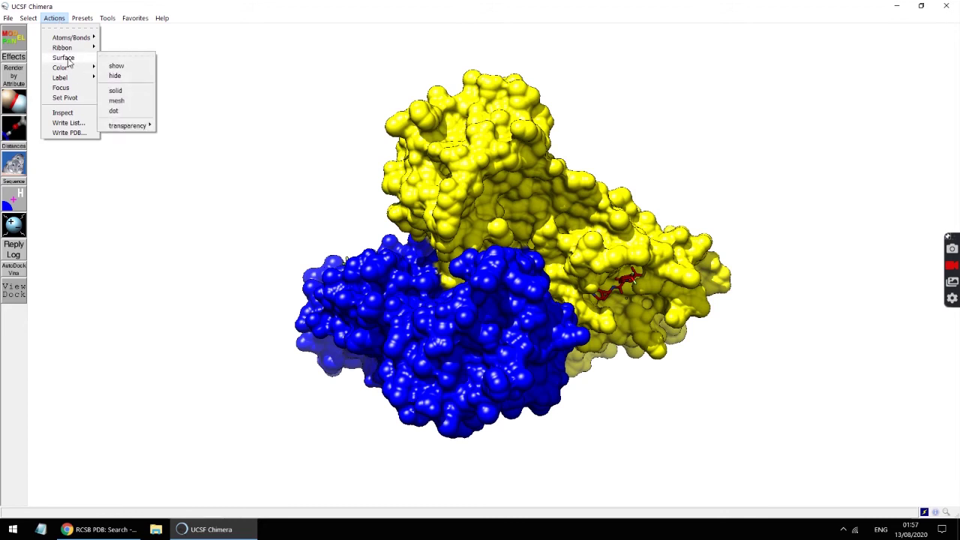
mouse_move(129, 129)
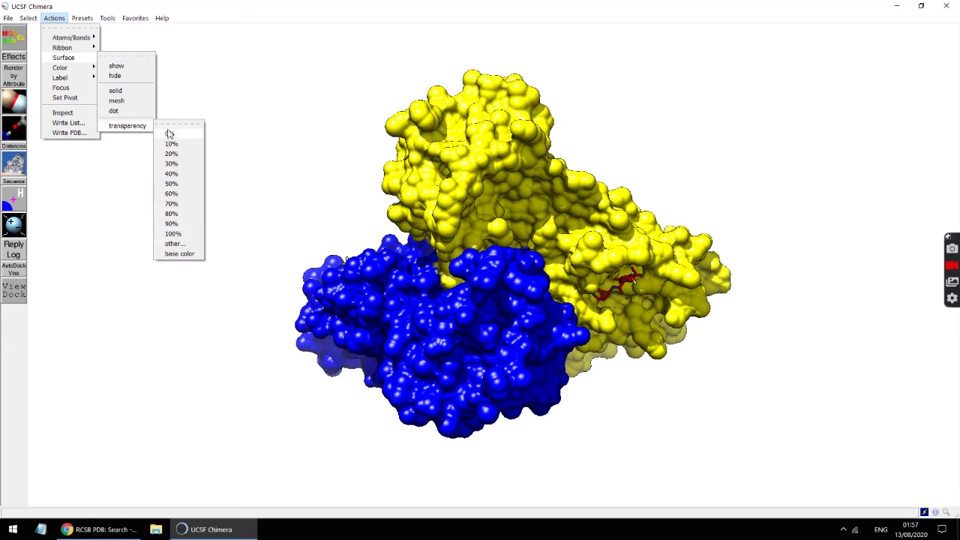
click(183, 226)
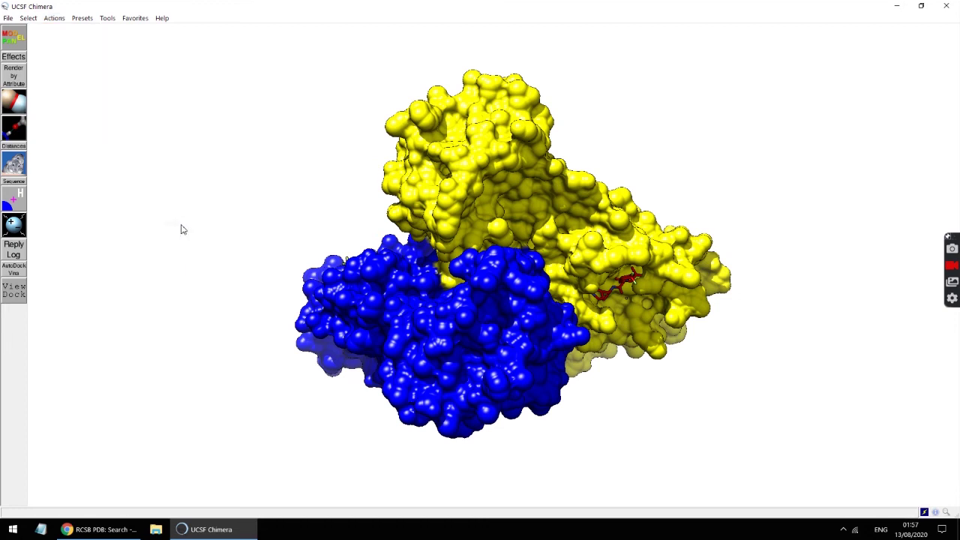
drag(458, 341, 446, 228)
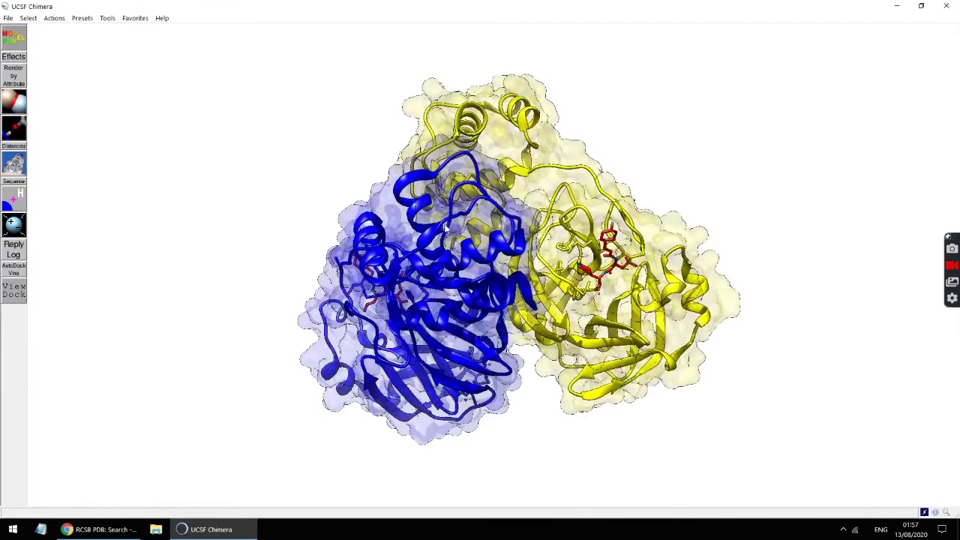
Hide the molecular surfaces and rotate the protein to a new orientation.
click(54, 18)
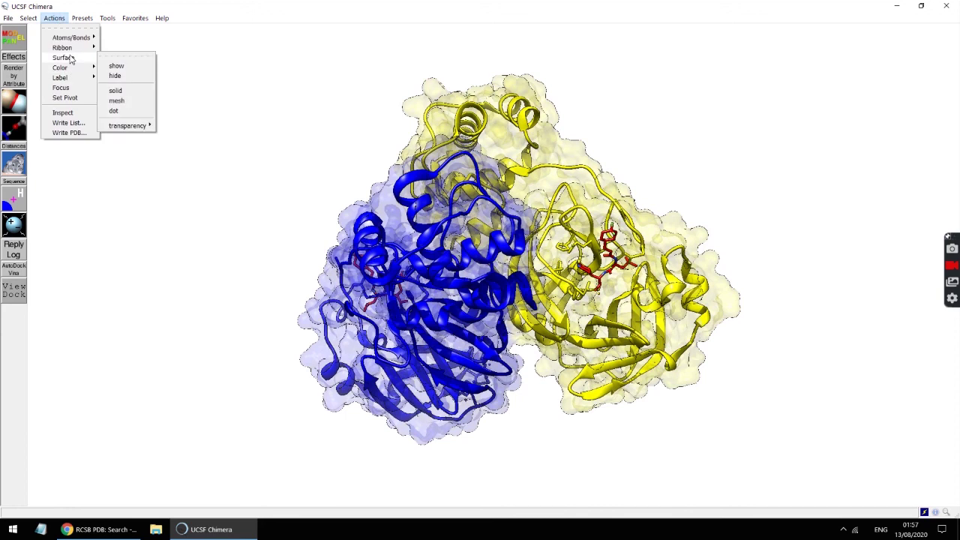
click(116, 76)
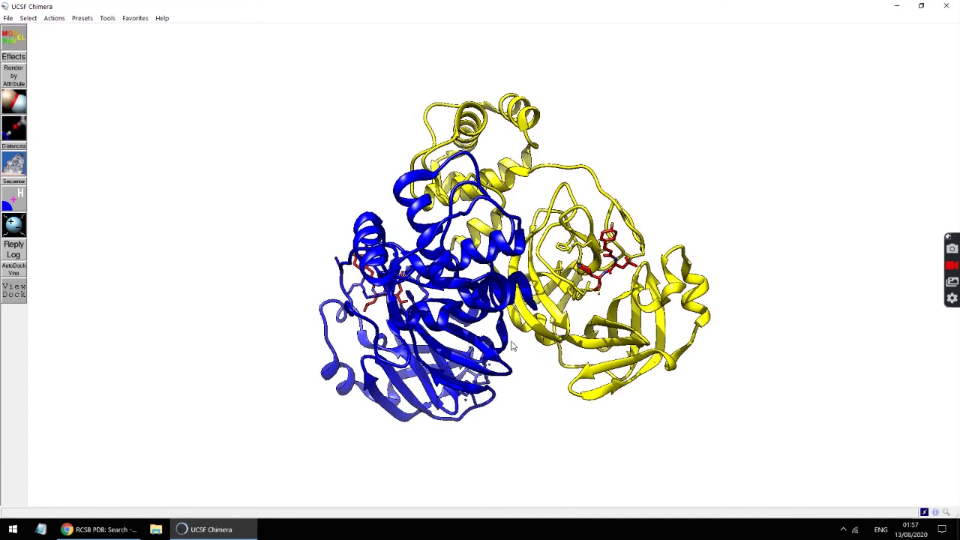
drag(480, 300, 384, 183)
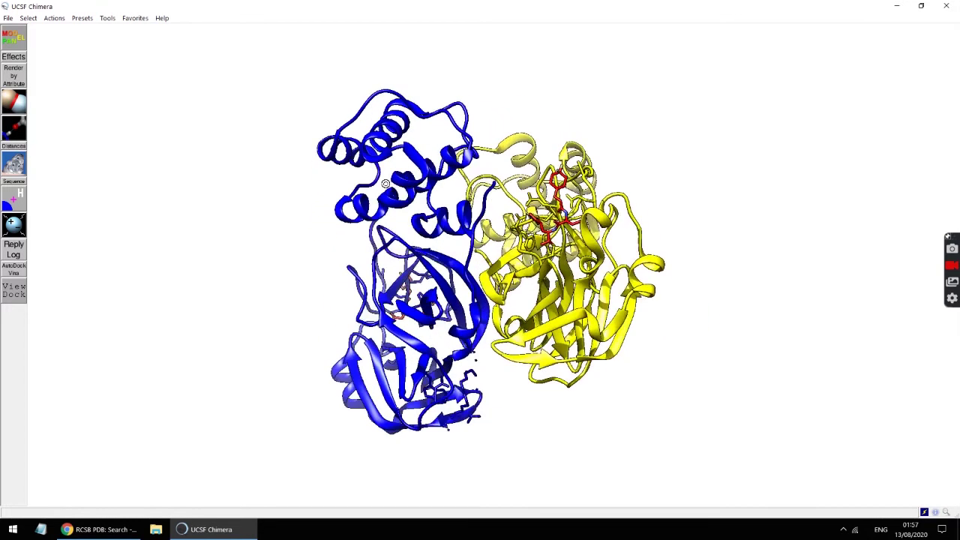
drag(490, 204, 456, 295)
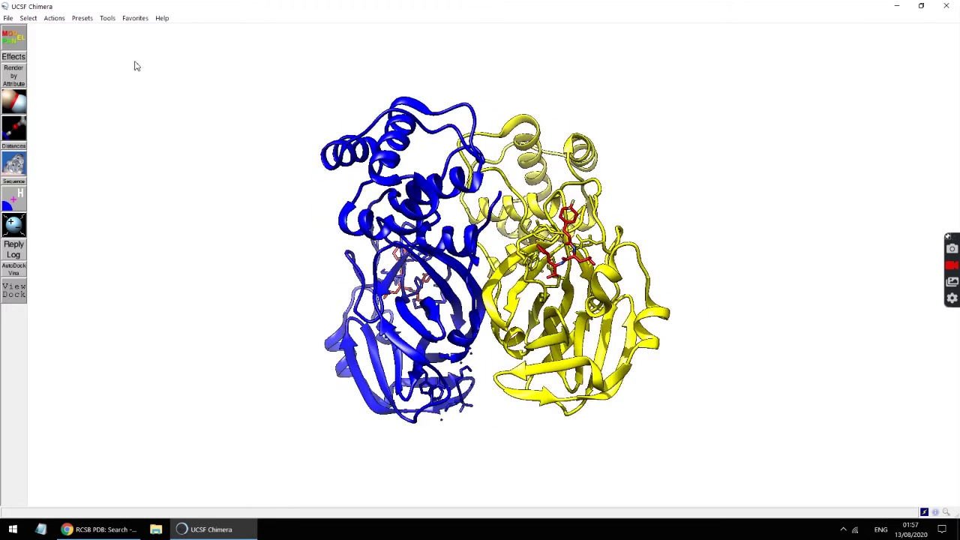
Select the QYS inhibitor residues and display their atoms as spheres.
click(29, 18)
mouse_move(64, 61)
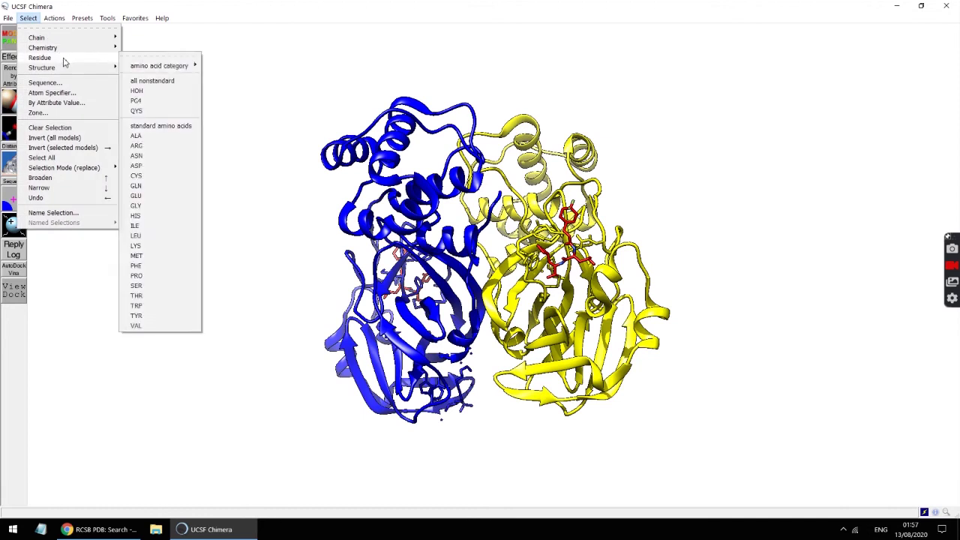
click(150, 112)
click(54, 18)
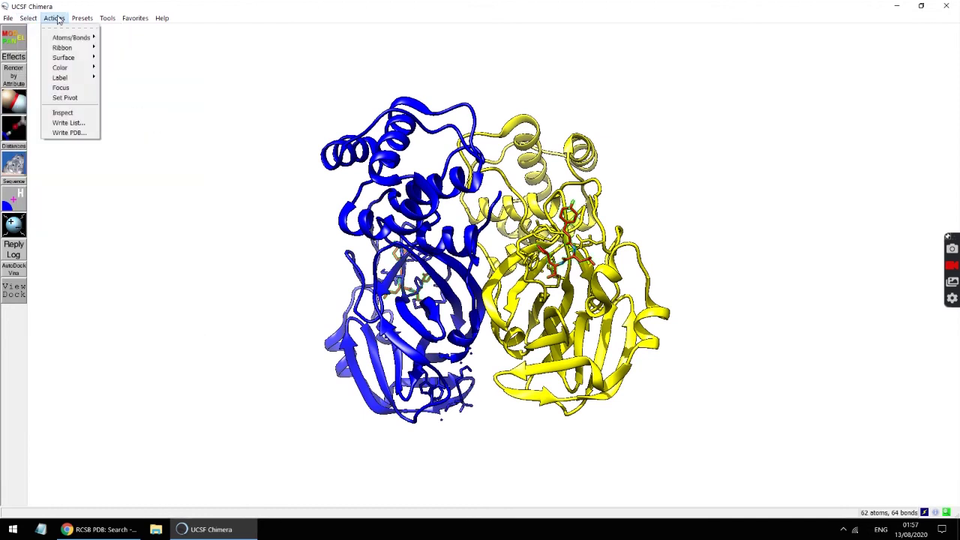
mouse_move(71, 39)
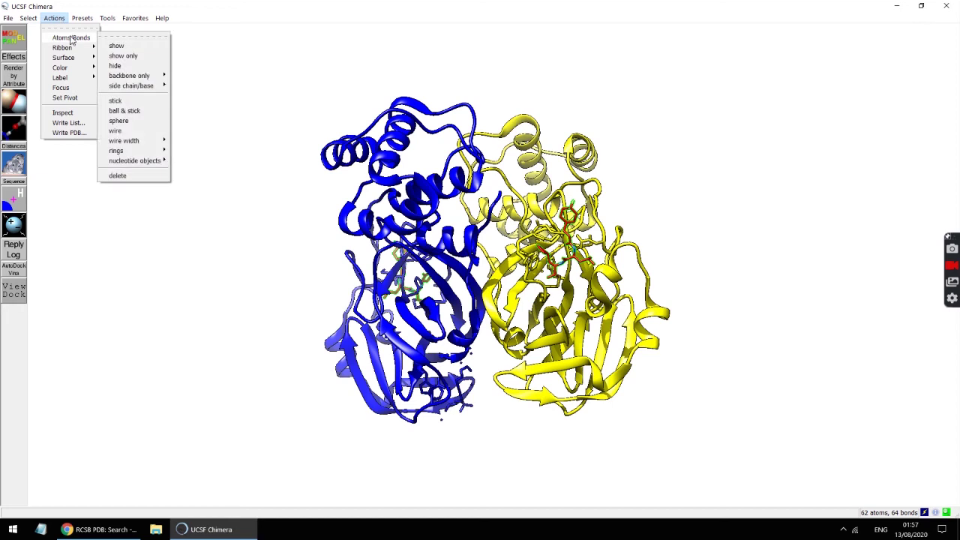
click(138, 120)
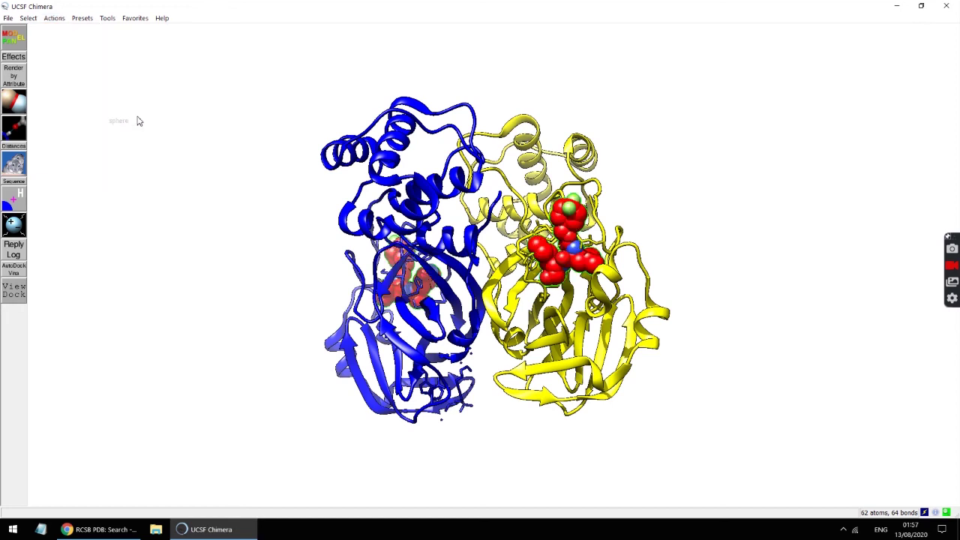
Clear the inhibitor selection, select chain A, and show a surface around it.
ctrl+click(190, 160)
click(28, 18)
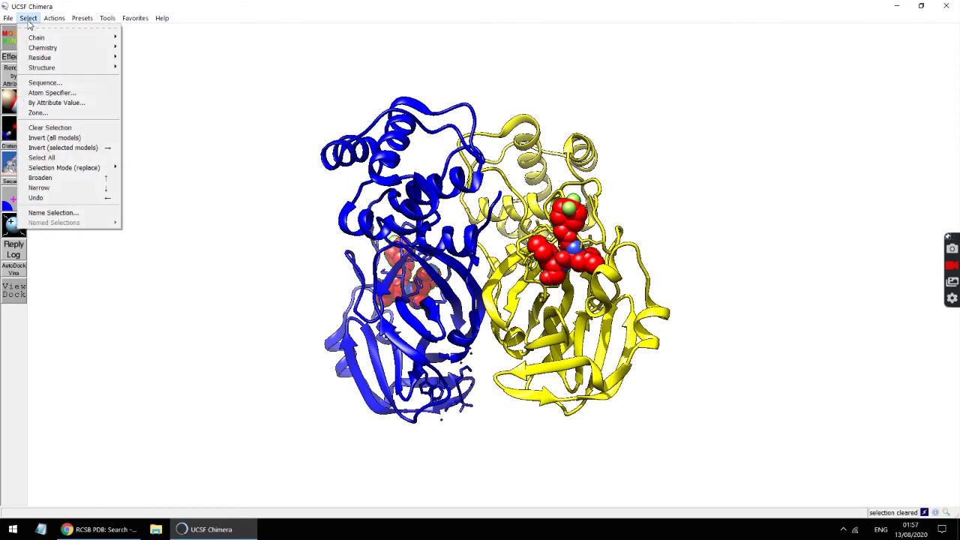
mouse_move(47, 39)
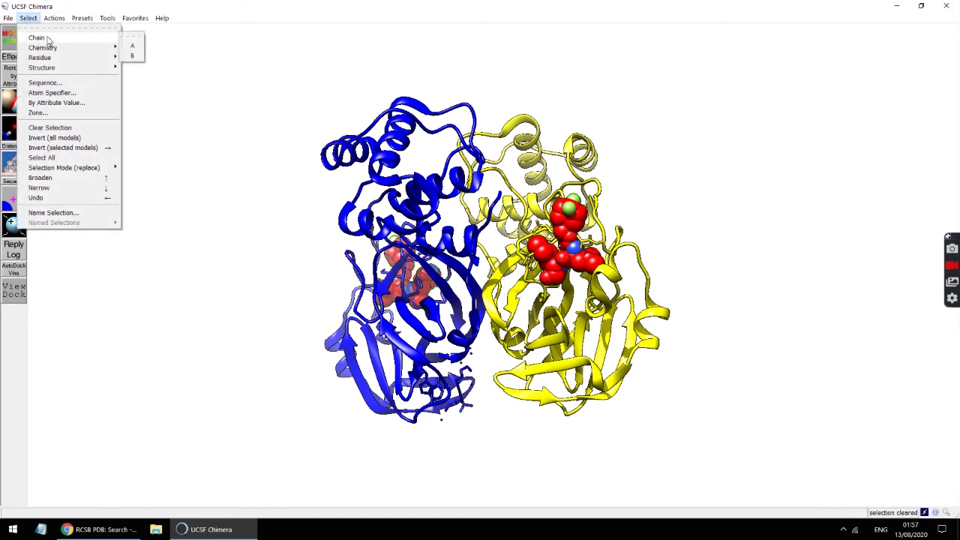
click(132, 51)
click(54, 18)
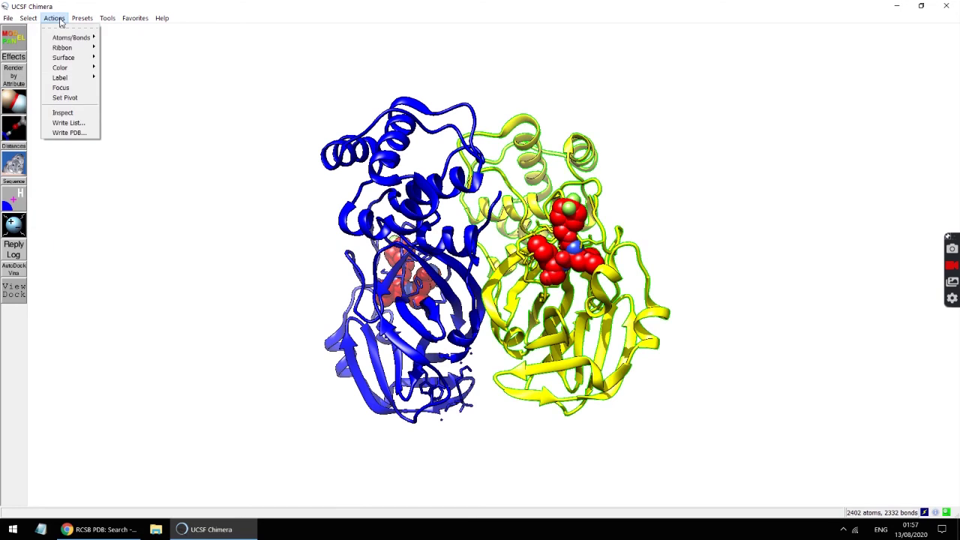
mouse_move(81, 65)
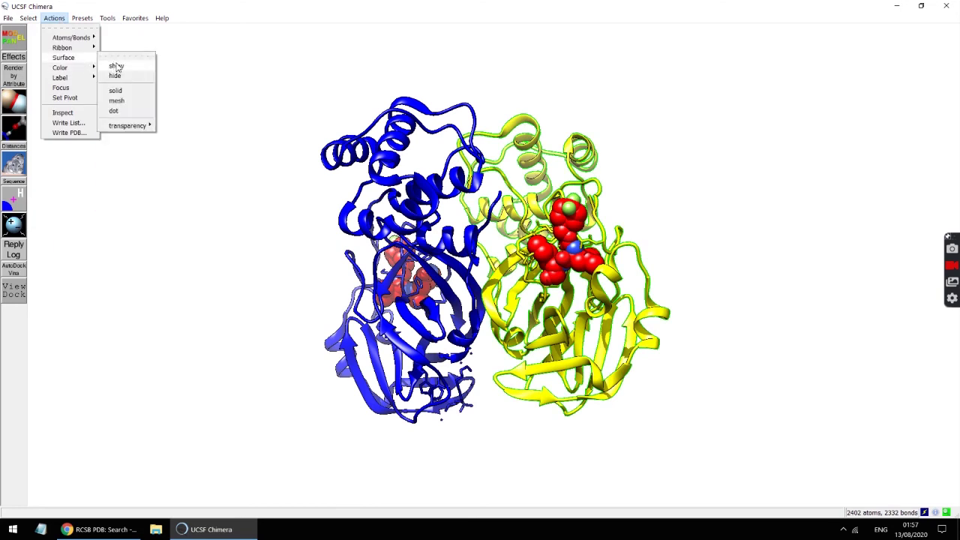
click(117, 65)
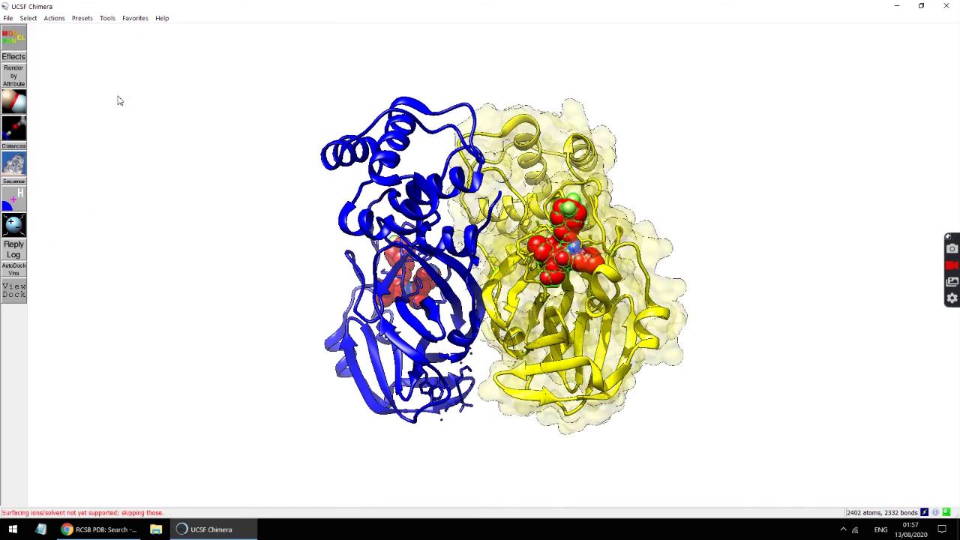
Set chain A's surface to 50% transparency and rotate and zoom to frame the inhibitor.
click(54, 18)
mouse_move(75, 60)
mouse_move(131, 126)
click(171, 184)
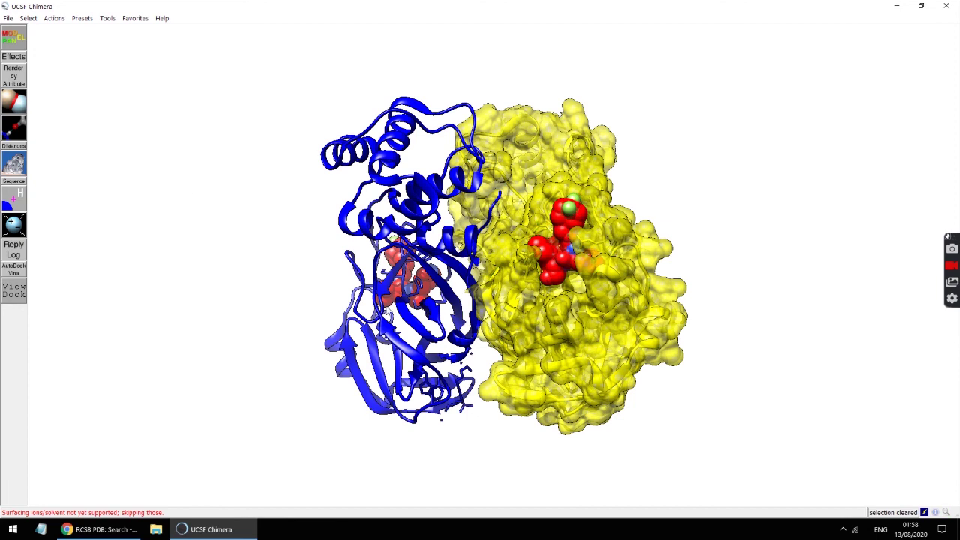
drag(303, 276, 399, 270)
drag(620, 224, 454, 253)
drag(547, 215, 603, 293)
scroll(603, 293, up, 2)
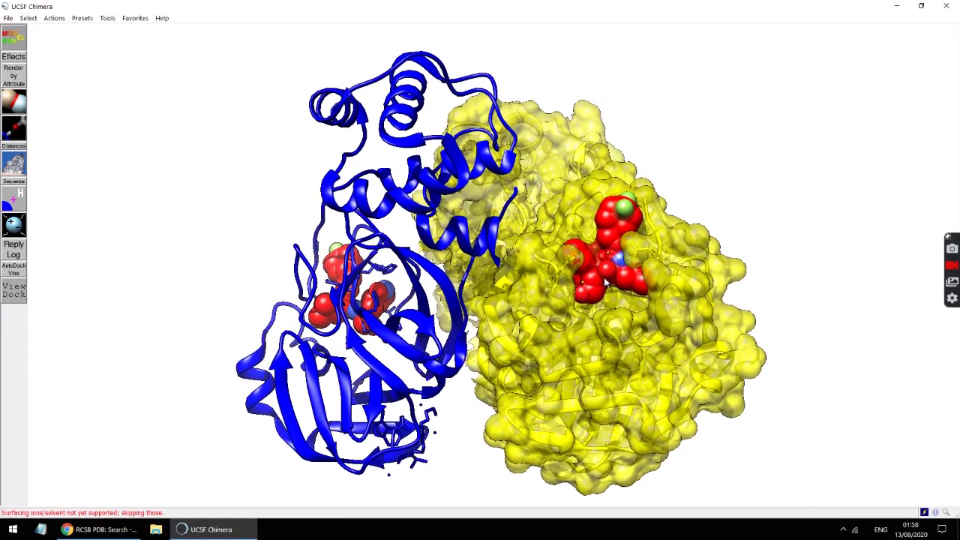
drag(606, 283, 584, 276)
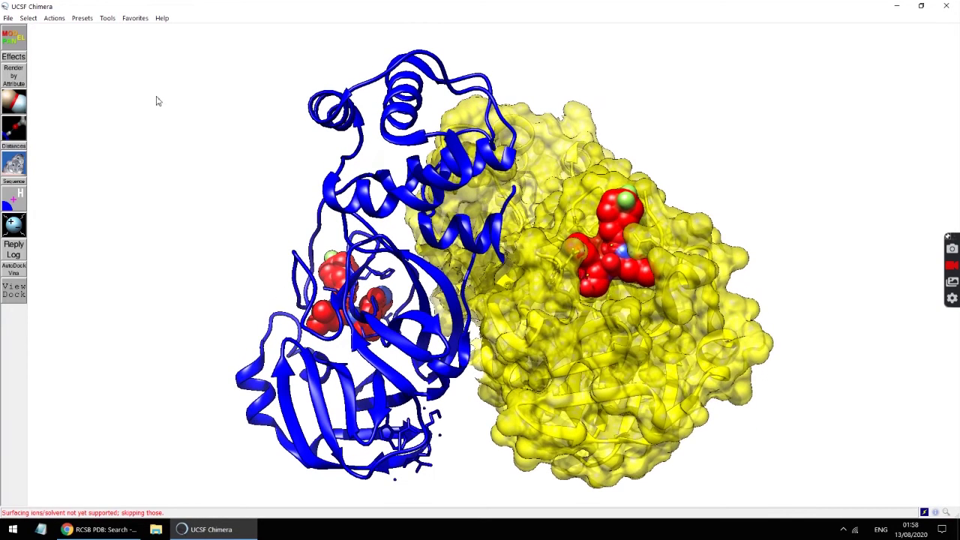
Save the view as a 1864 × 966 PNG named 'image' with Chimera rendering and 2x2 supersampling.
click(8, 19)
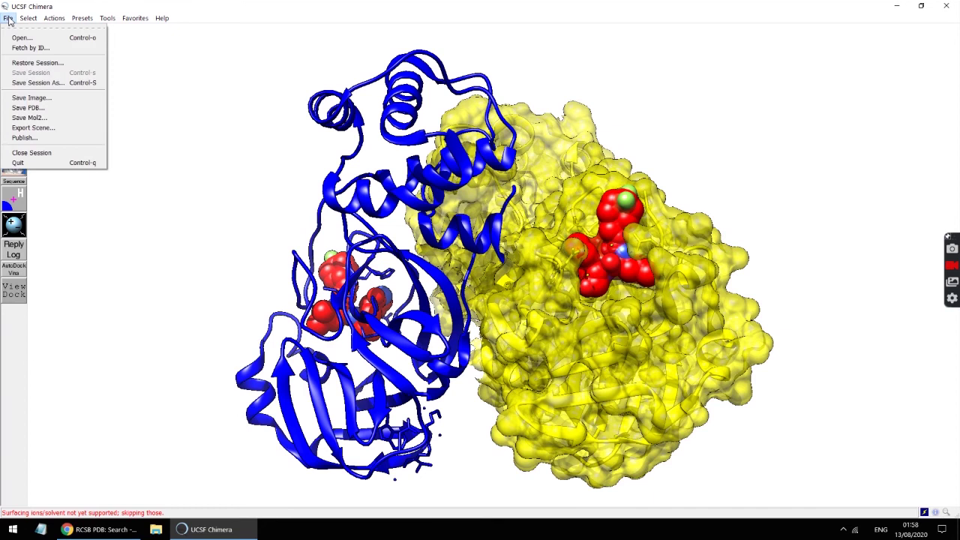
click(32, 101)
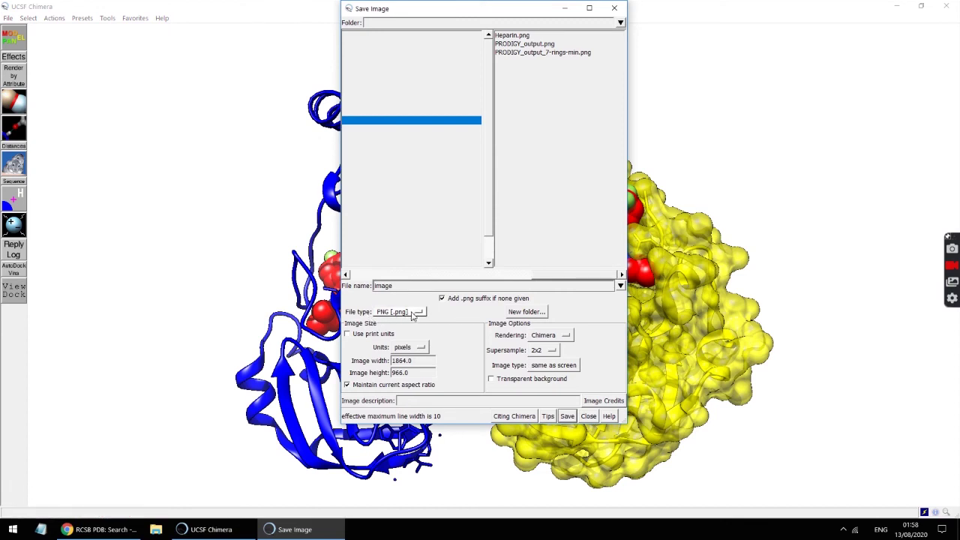
click(422, 361)
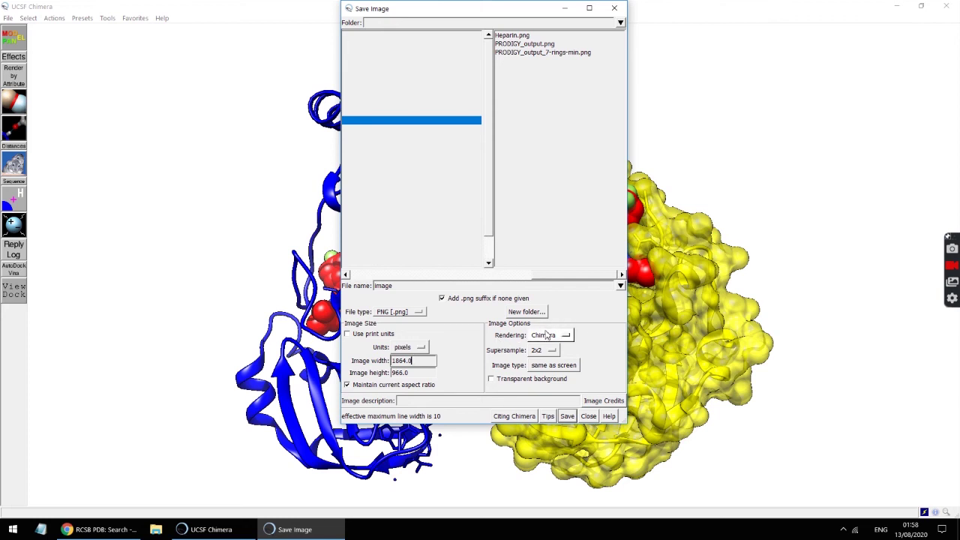
mouse_move(559, 338)
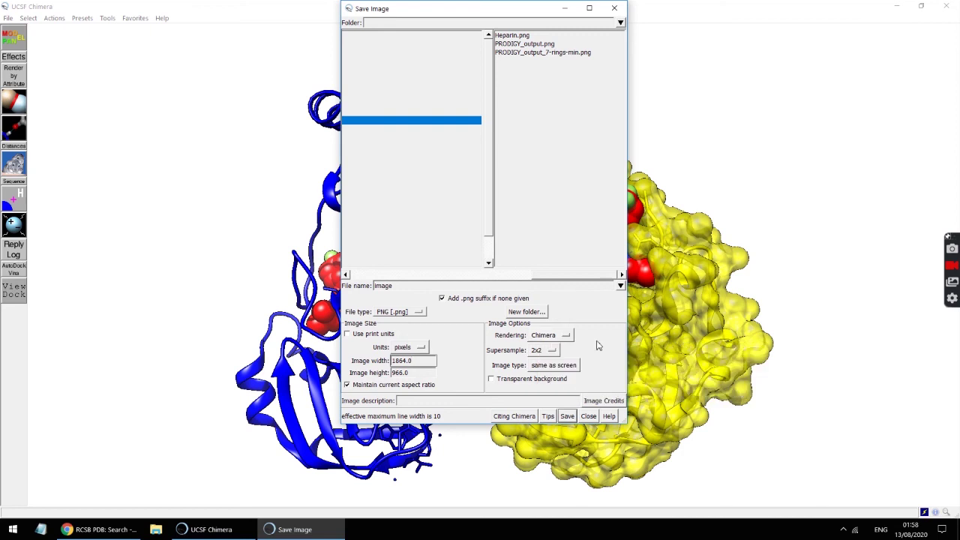
click(569, 335)
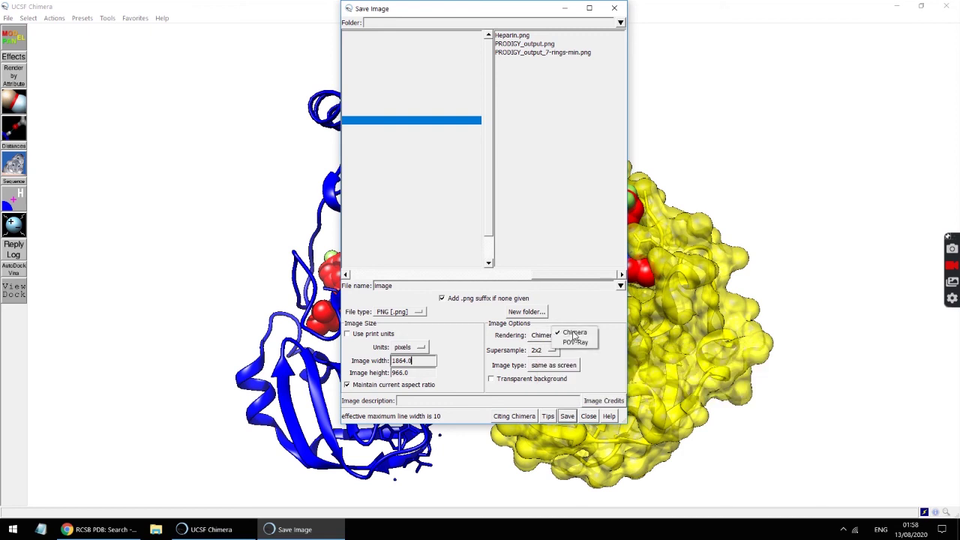
click(613, 345)
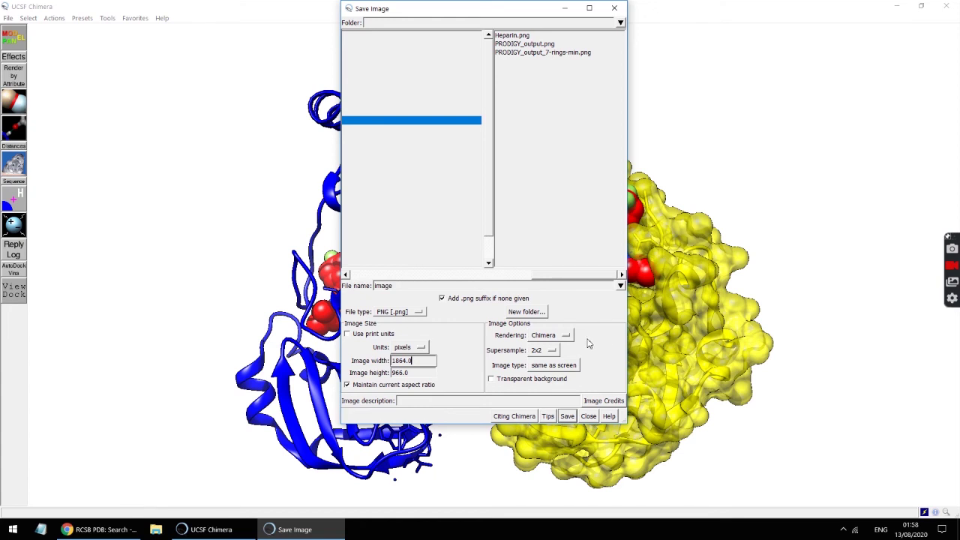
click(551, 350)
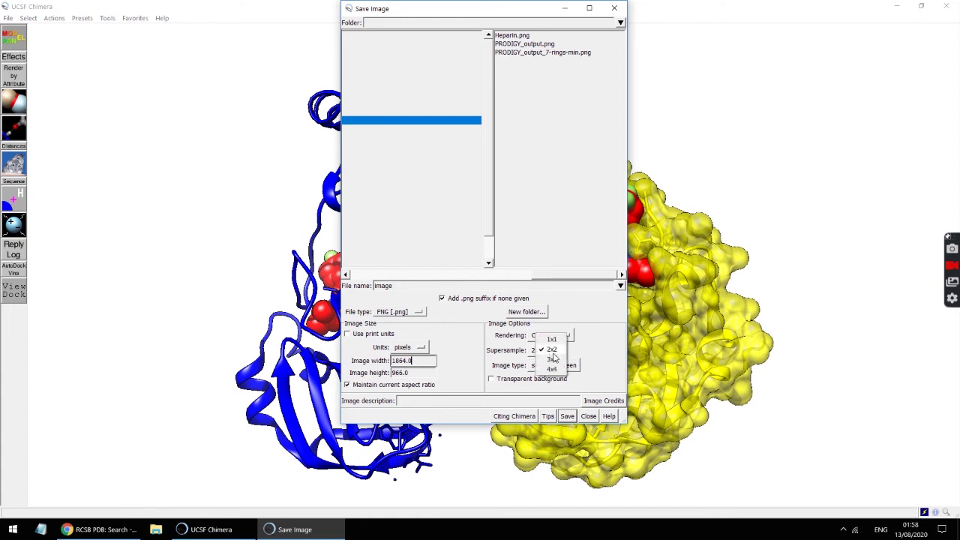
click(553, 351)
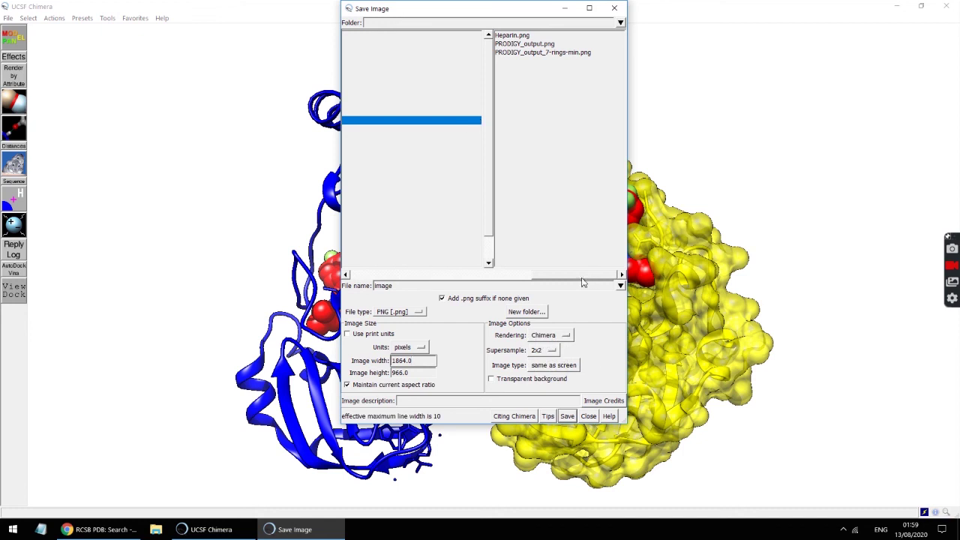
drag(583, 280, 347, 275)
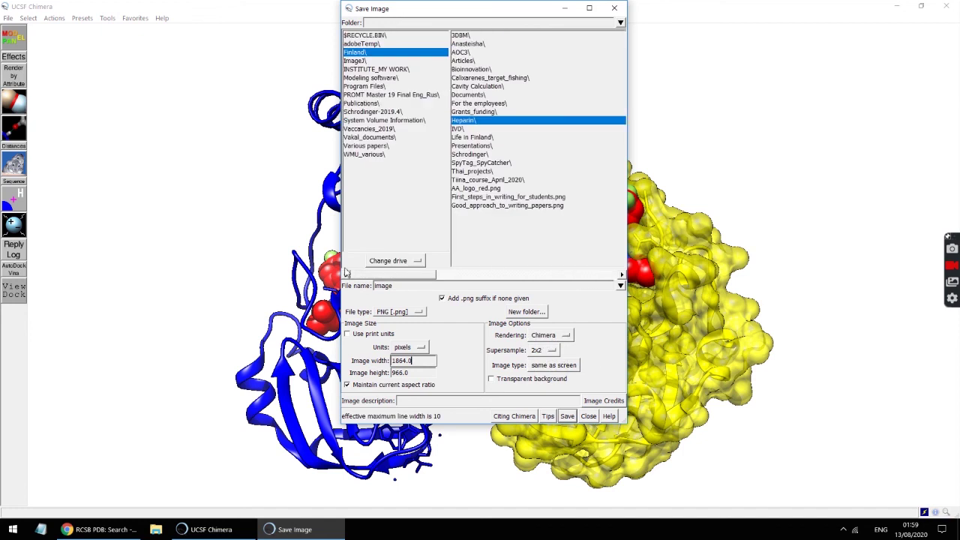
click(568, 416)
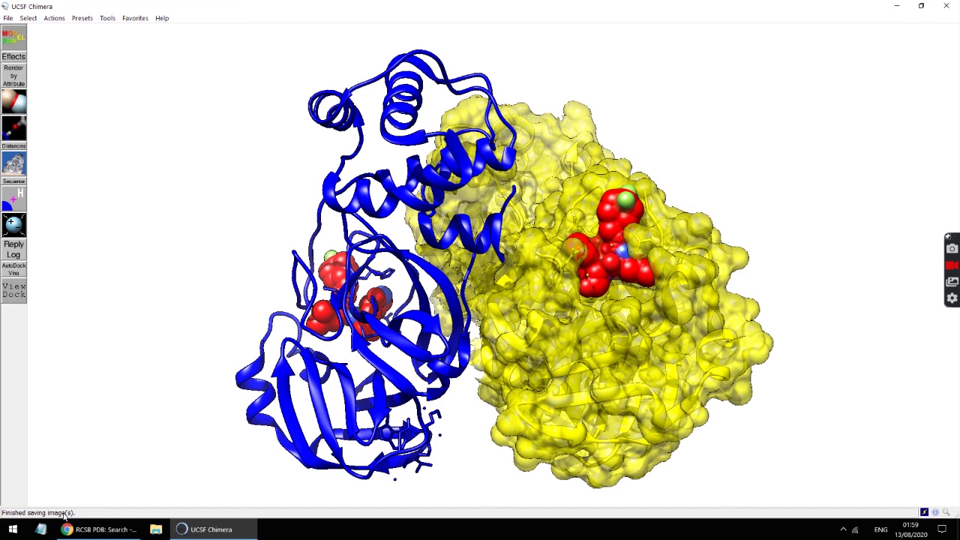
click(135, 18)
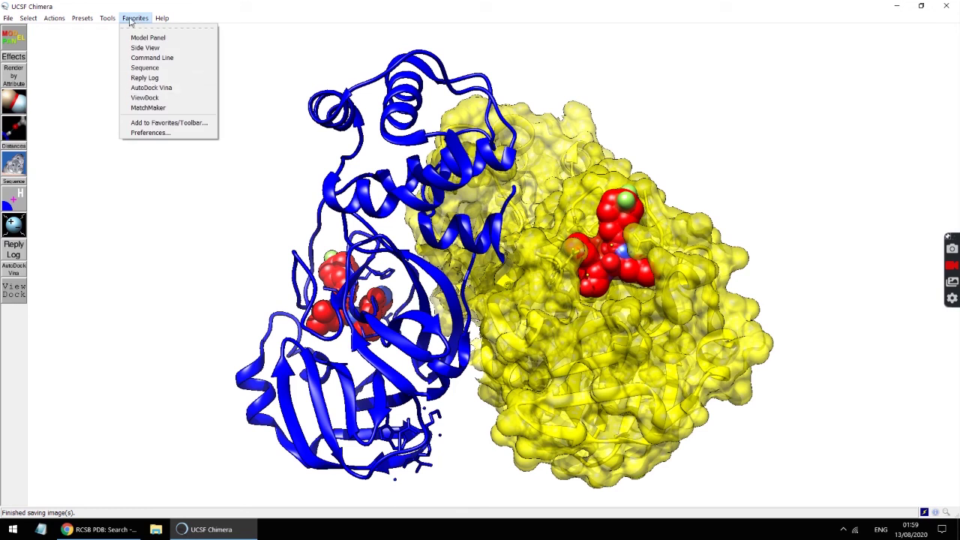
click(142, 78)
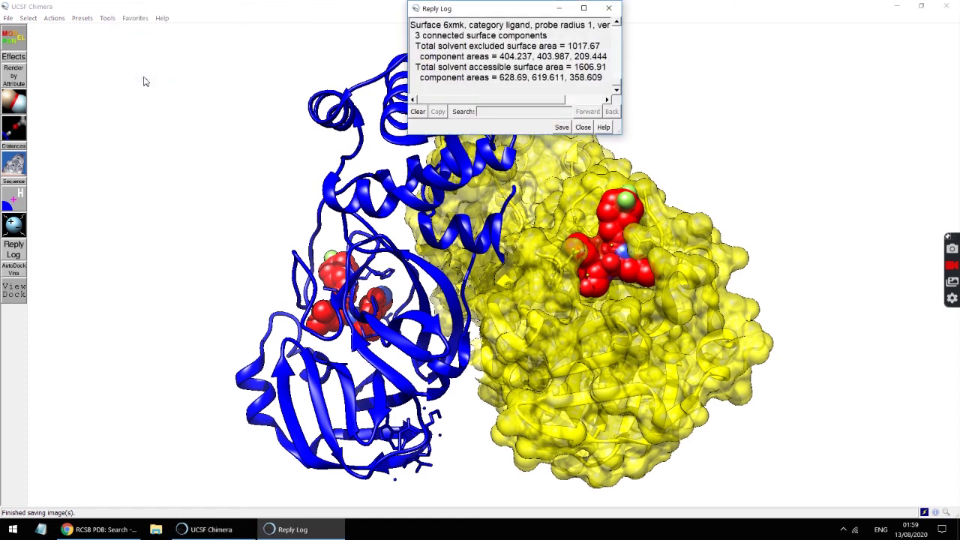
drag(518, 99, 477, 101)
click(584, 7)
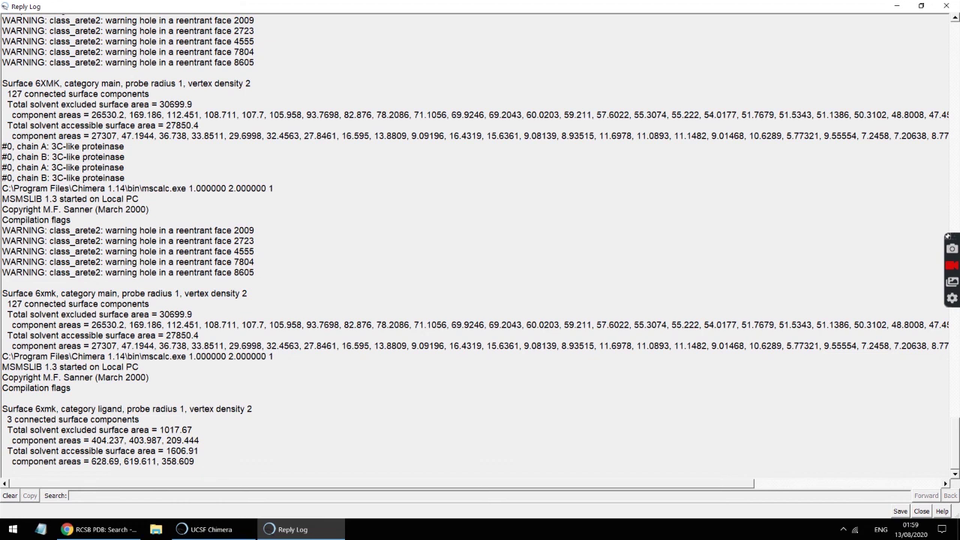
drag(2, 408, 199, 470)
click(198, 470)
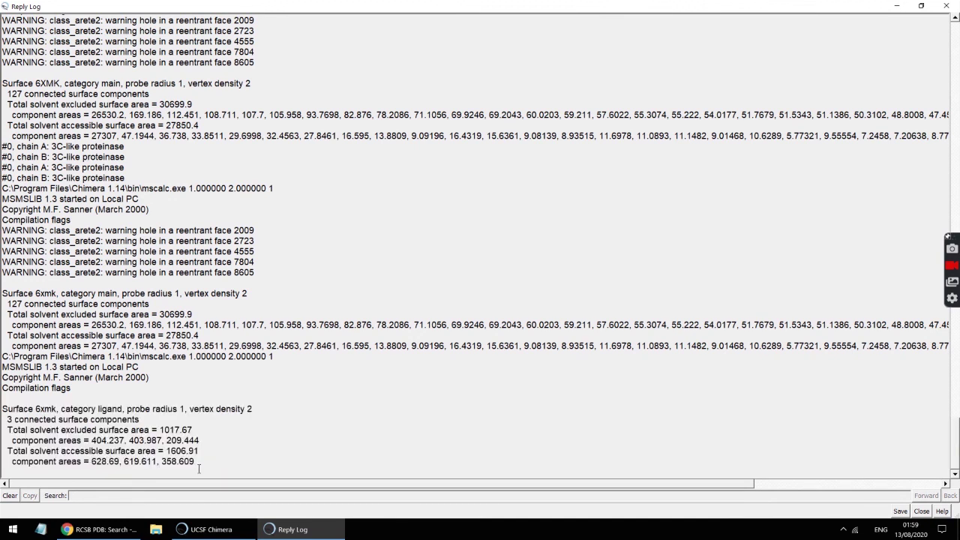
click(946, 6)
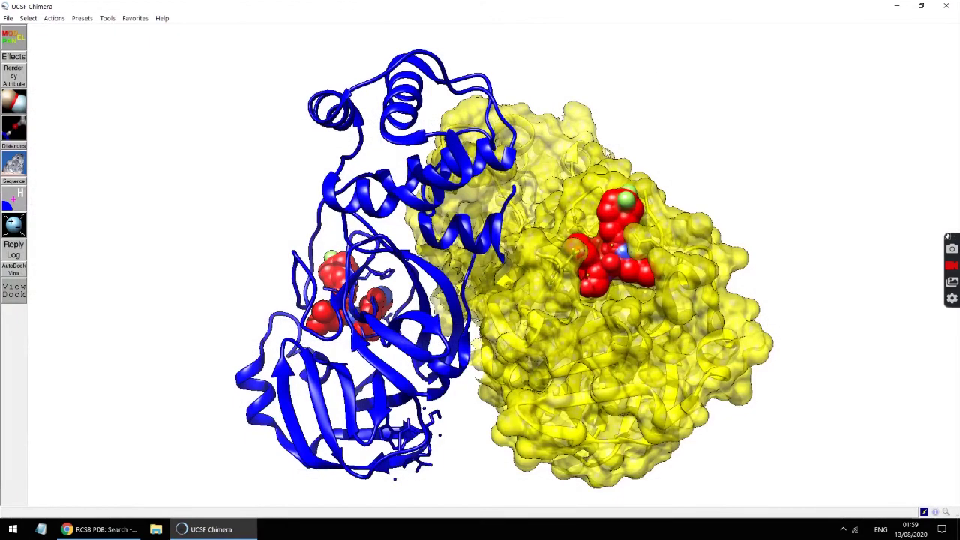
Browse the Actions and Select menus, then clear the current selection without choosing anything.
click(103, 23)
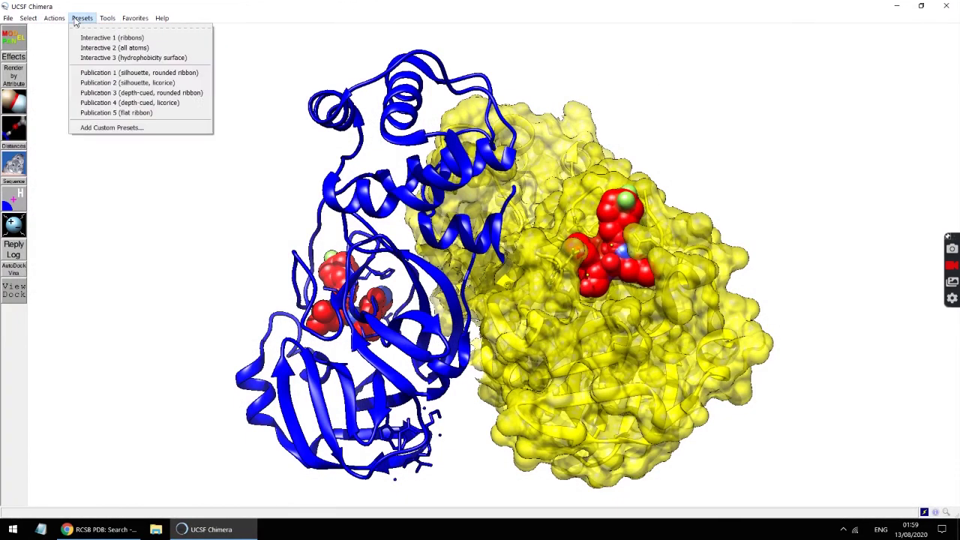
mouse_move(57, 26)
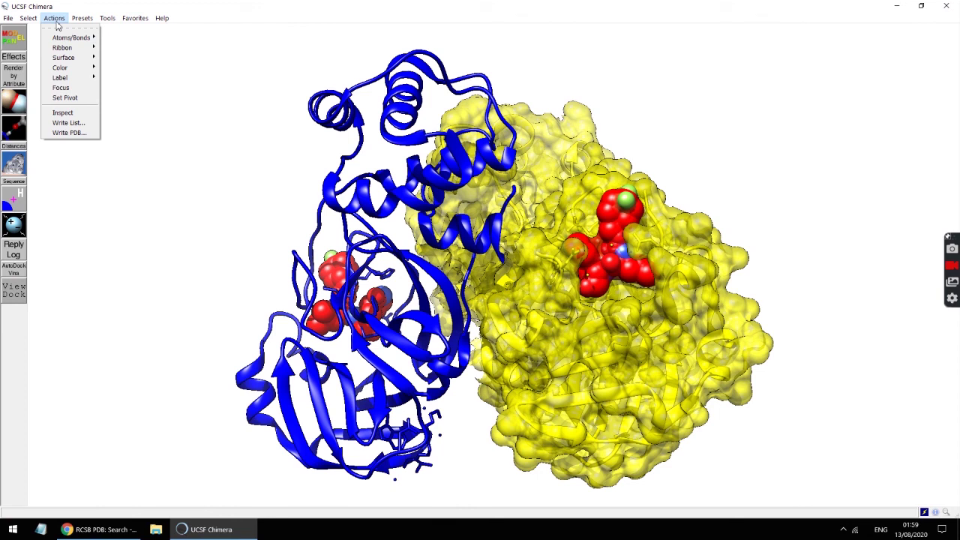
click(183, 157)
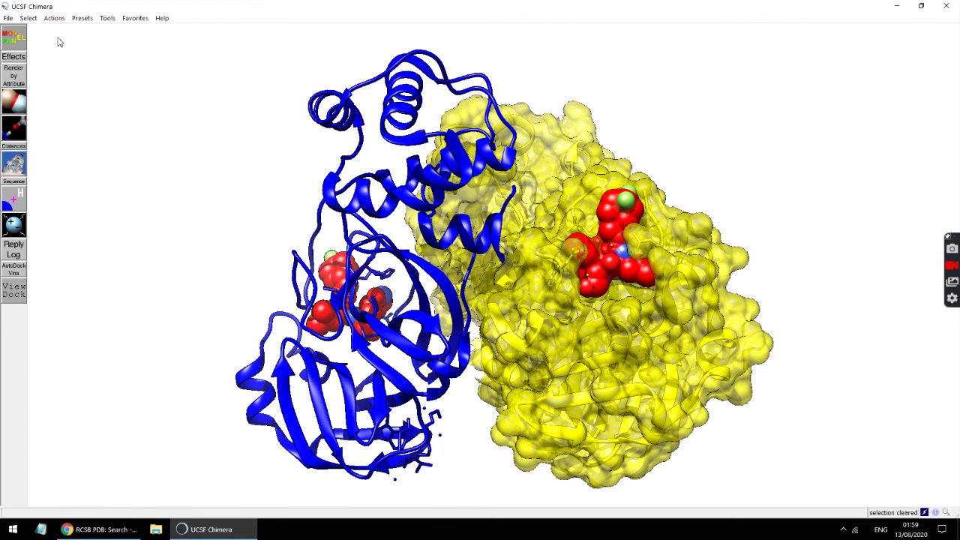
click(26, 19)
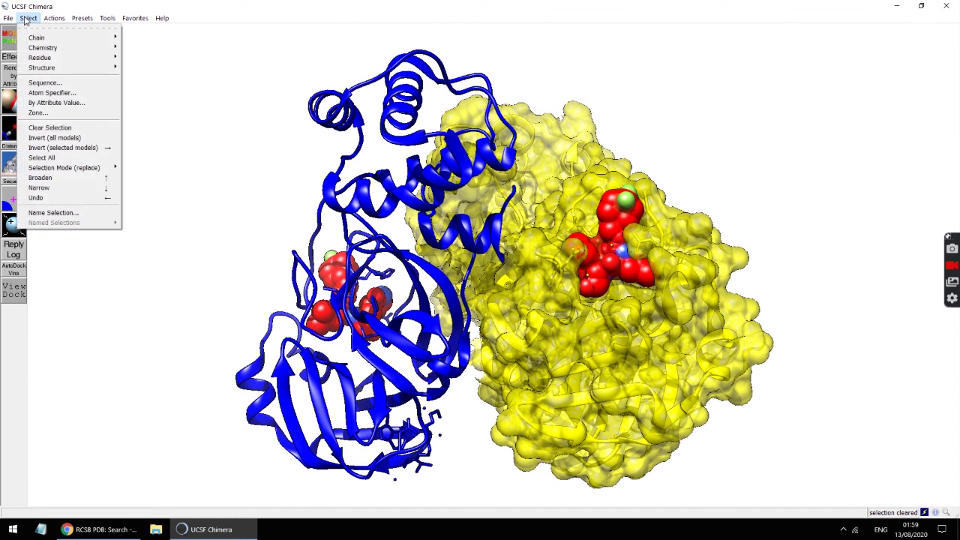
mouse_move(65, 58)
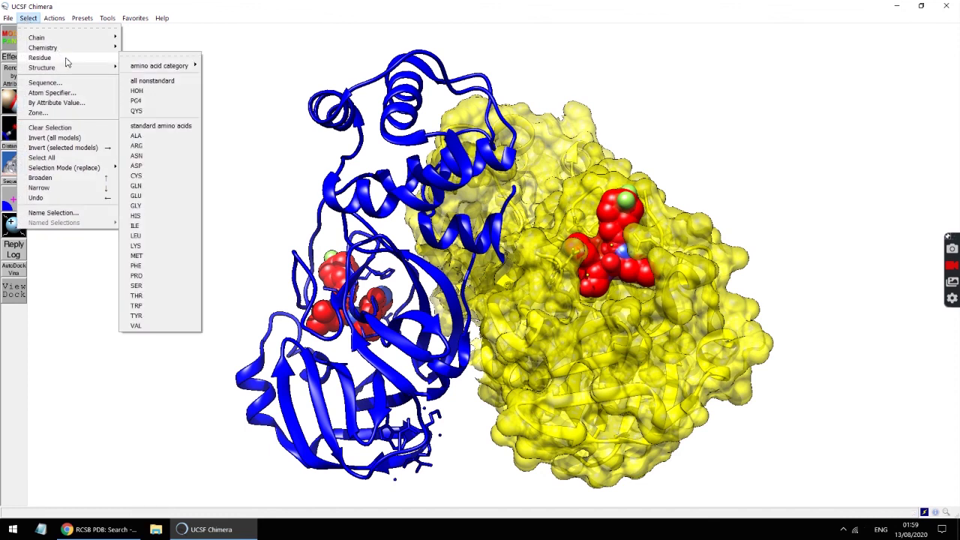
click(216, 130)
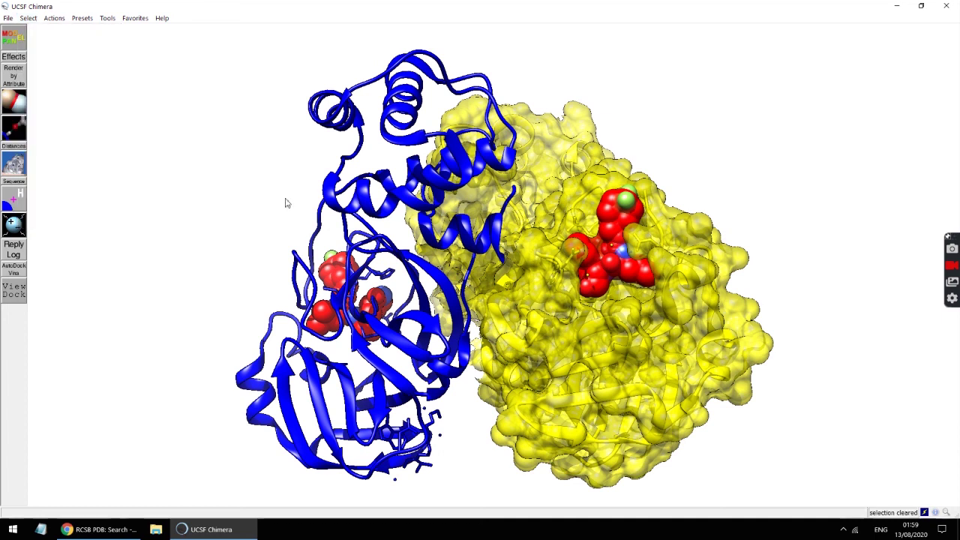
Ctrl-click one red ligand atom and broaden the selection to all 31 QYS atoms.
ctrl+click(612, 242)
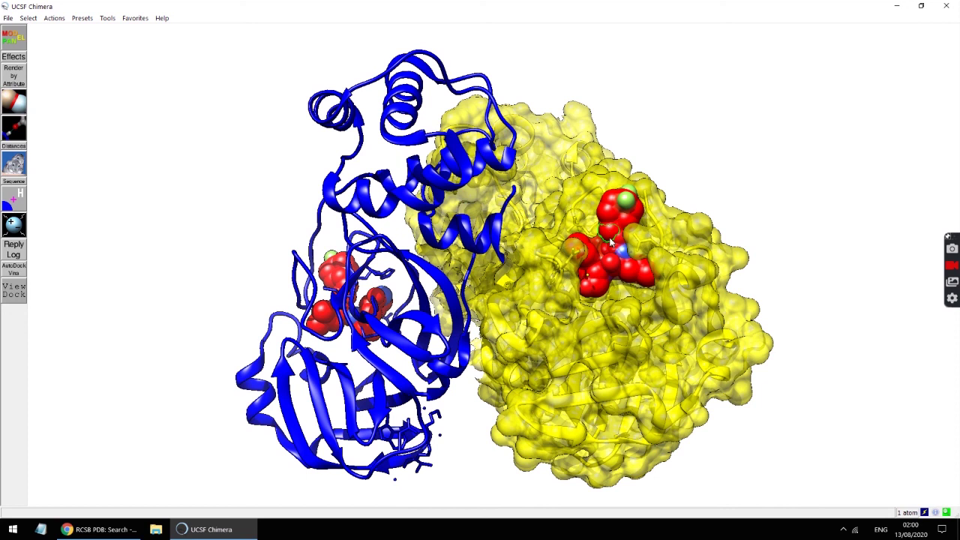
key(Up)
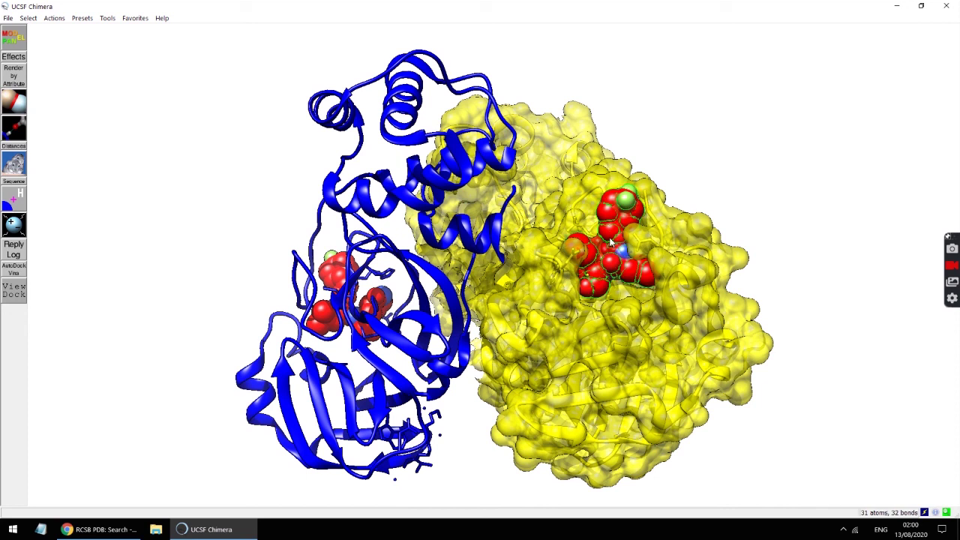
key(Down)
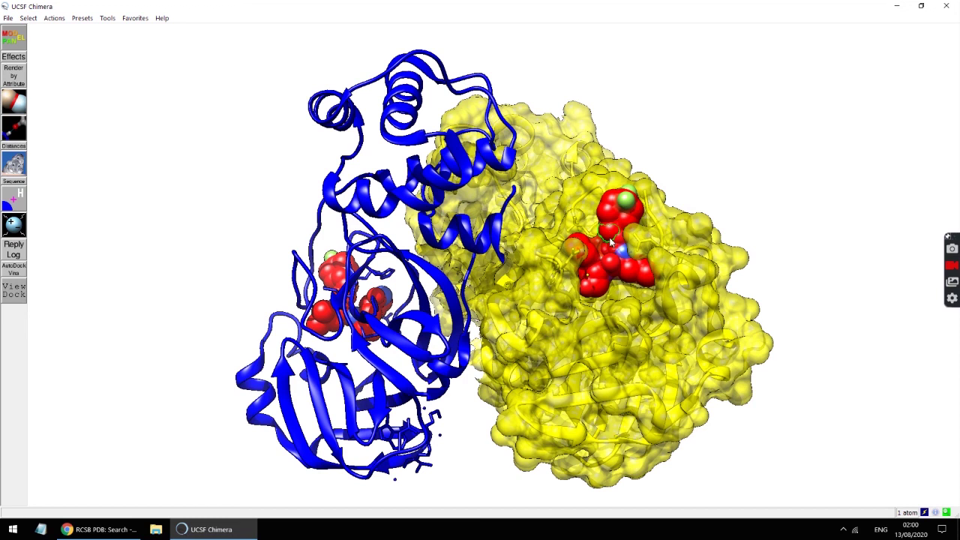
key(Up)
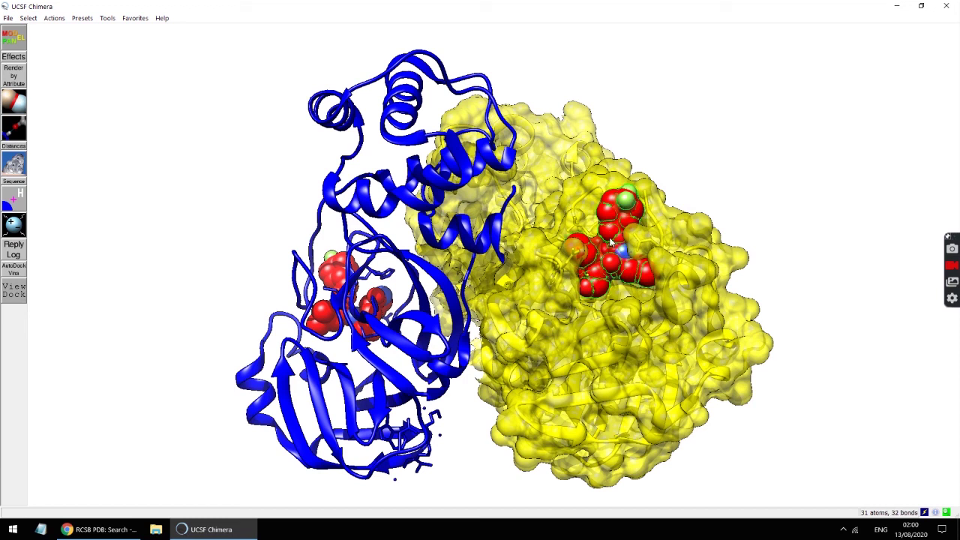
key(Down)
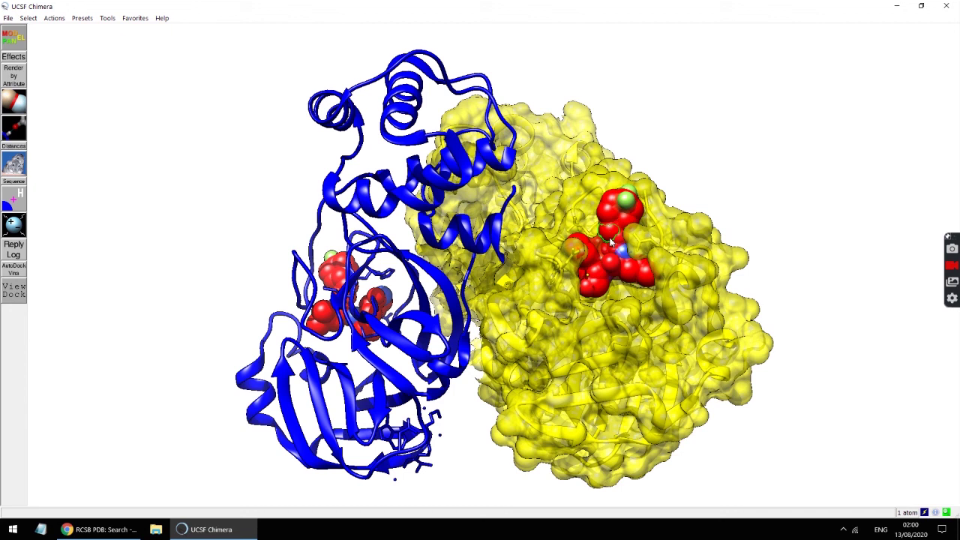
key(Up)
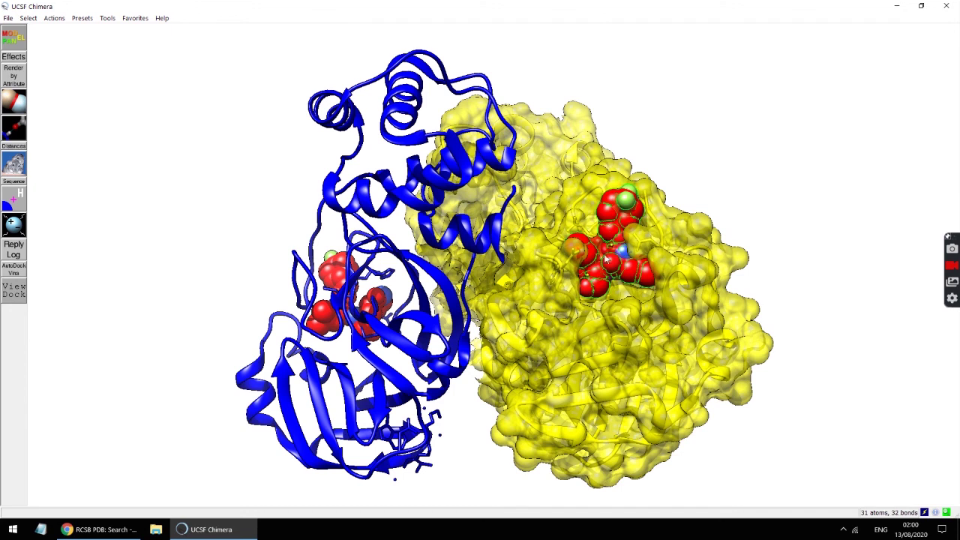
Focus the view on the selected QYS inhibitor, clear the selection, and adjust the close-up framing.
click(53, 18)
click(66, 88)
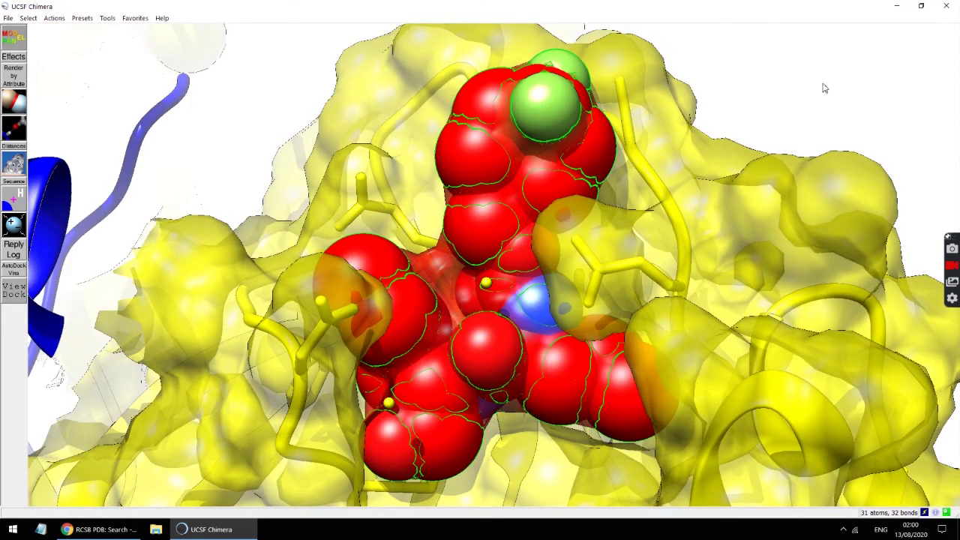
ctrl+click(822, 92)
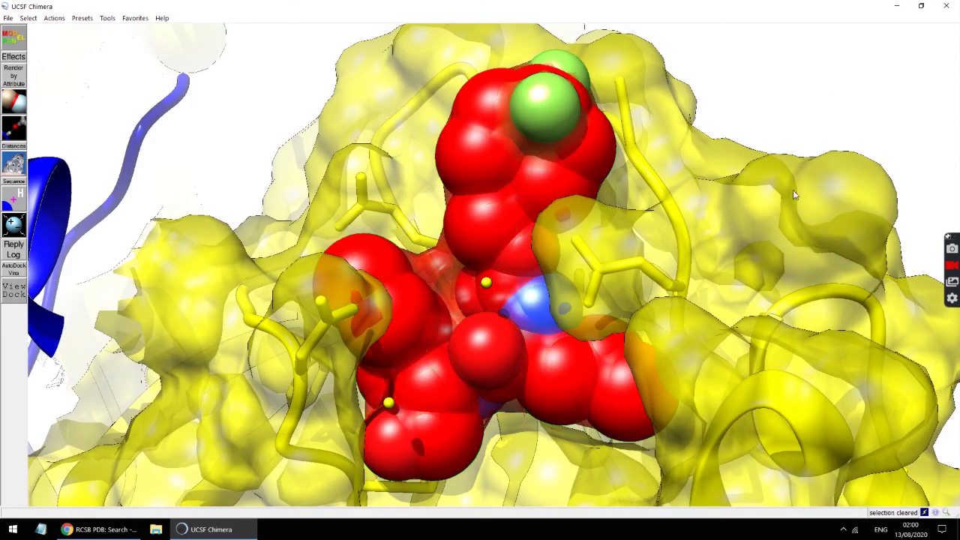
drag(504, 223, 561, 352)
middle_drag(632, 244, 632, 268)
right_drag(632, 268, 676, 148)
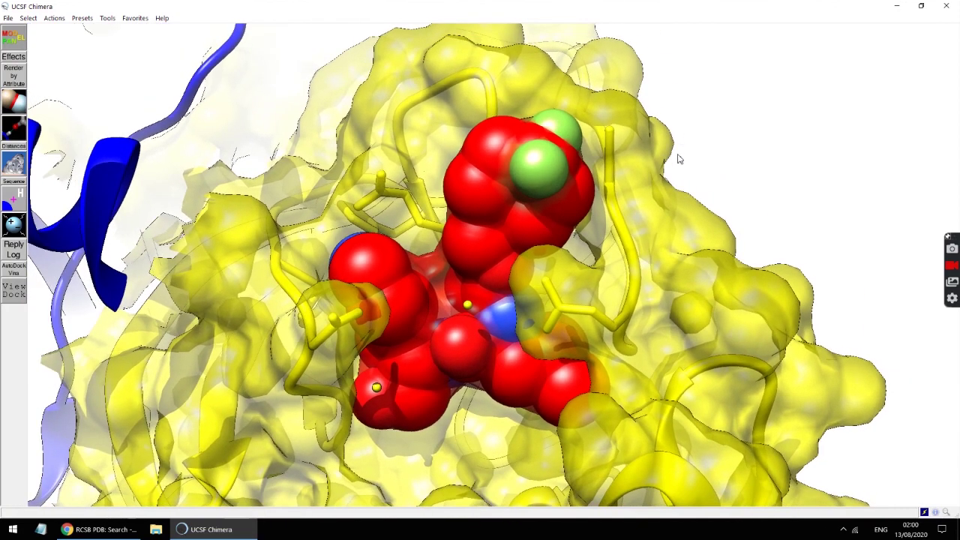